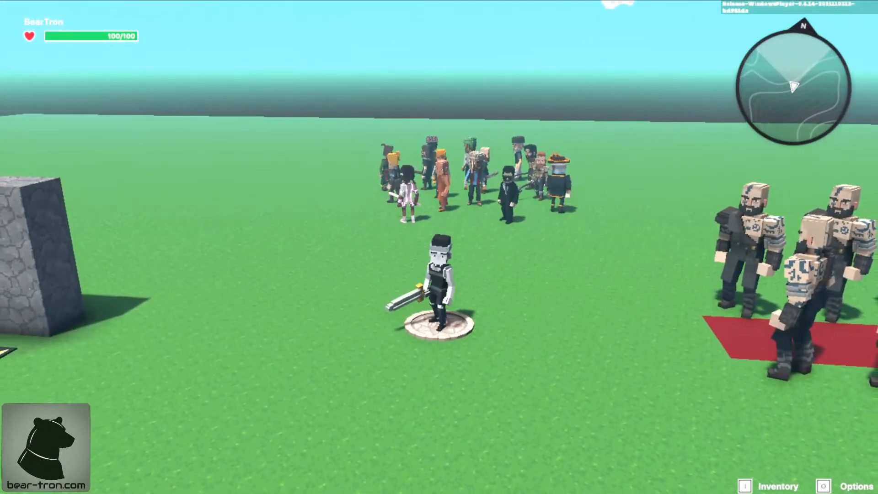
# Walk the avatar up to the group of assorted characters and examine them from the front
pyautogui.press('w')
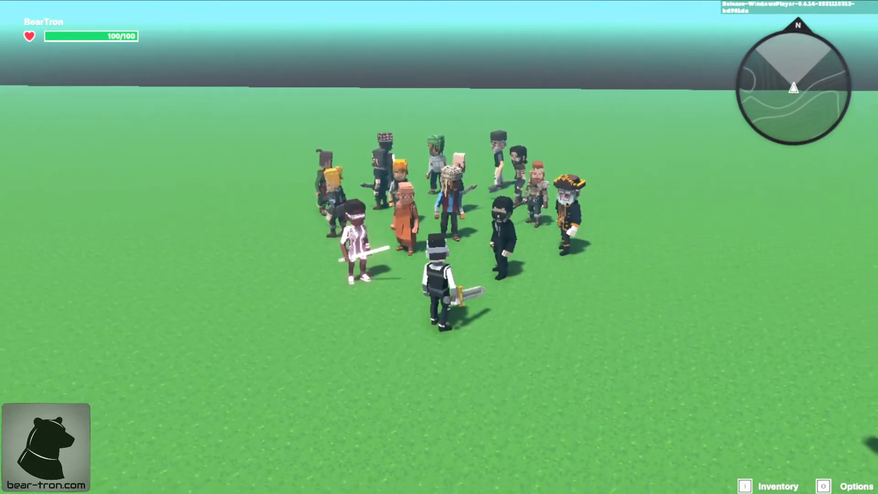
pyautogui.press('d')
pyautogui.press('a')
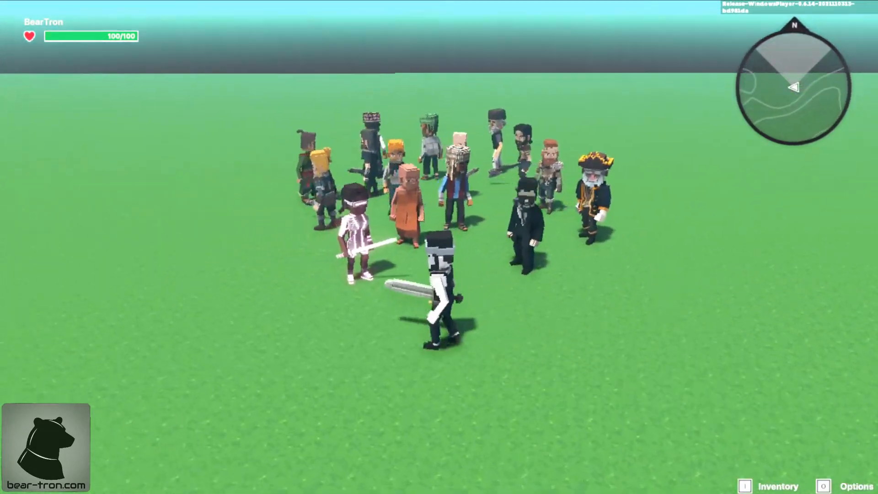
pyautogui.press('w')
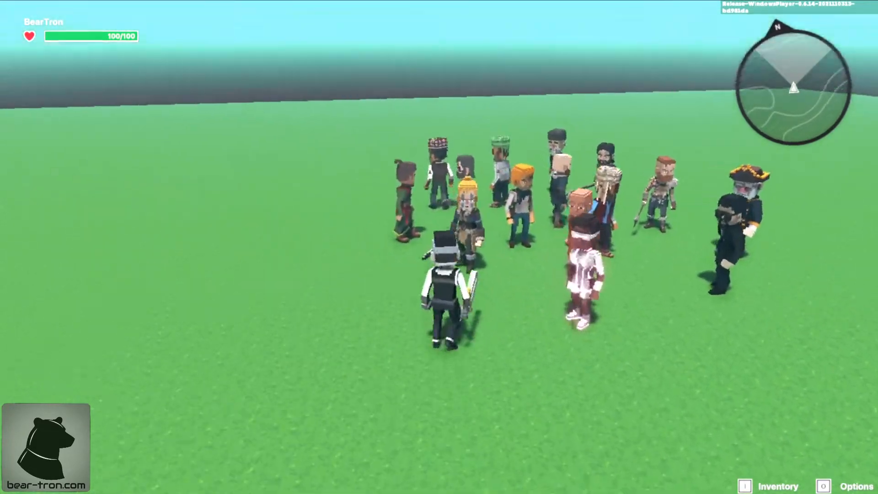
pyautogui.press('d')
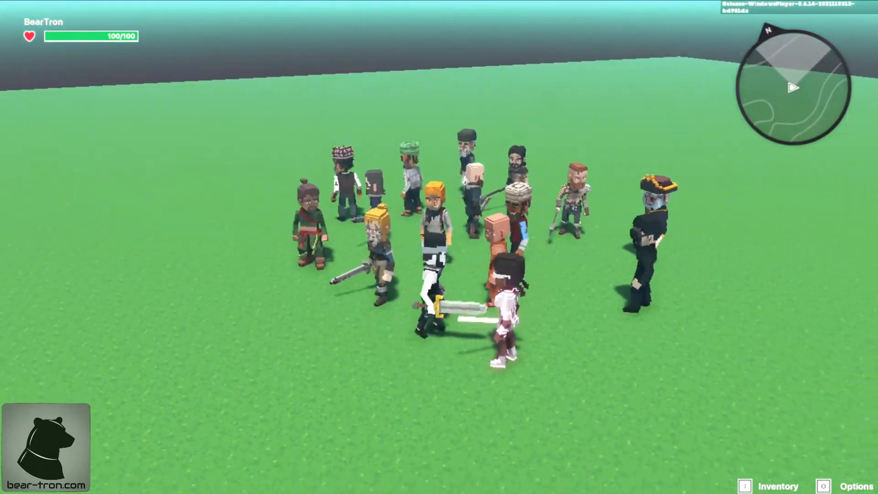
pyautogui.press('a')
pyautogui.press('d')
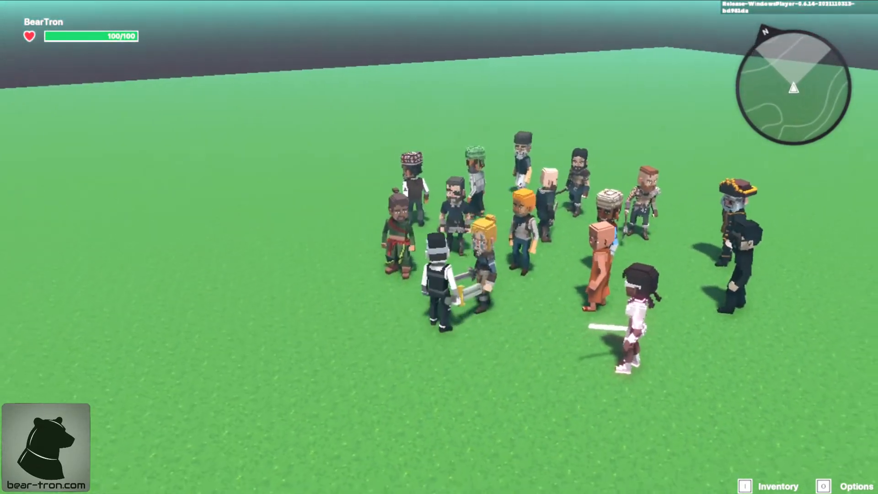
pyautogui.press('w')
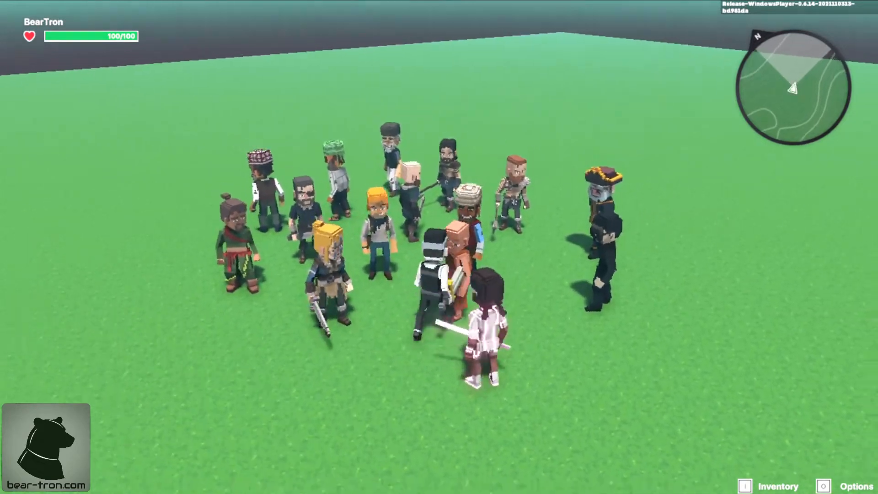
pyautogui.press('a')
pyautogui.press('s')
pyautogui.press('w')
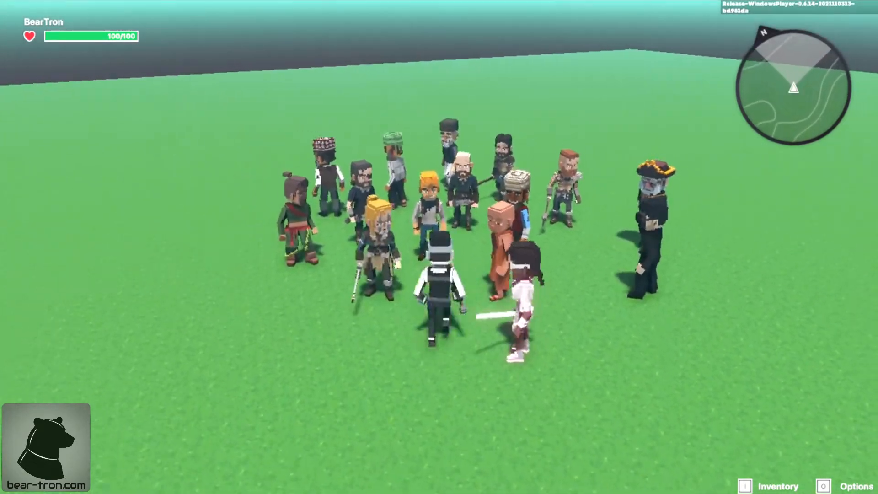
pyautogui.press('d')
pyautogui.press('s')
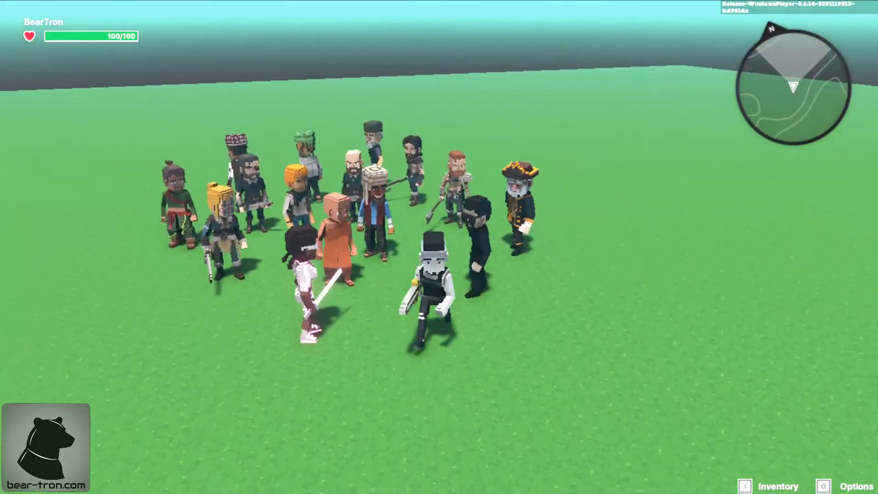
# Circle the avatar past the pirate captain and examine the character group from its other side
pyautogui.press('s')
pyautogui.press('d')
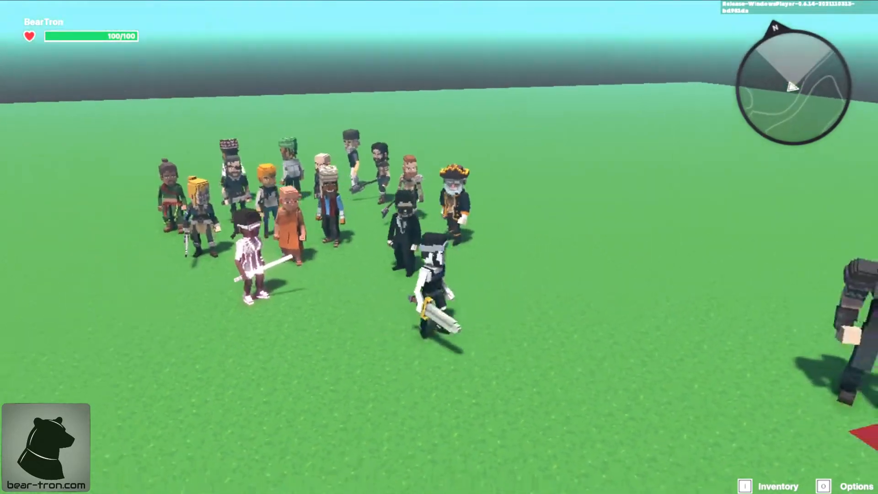
pyautogui.press('w')
pyautogui.press('d')
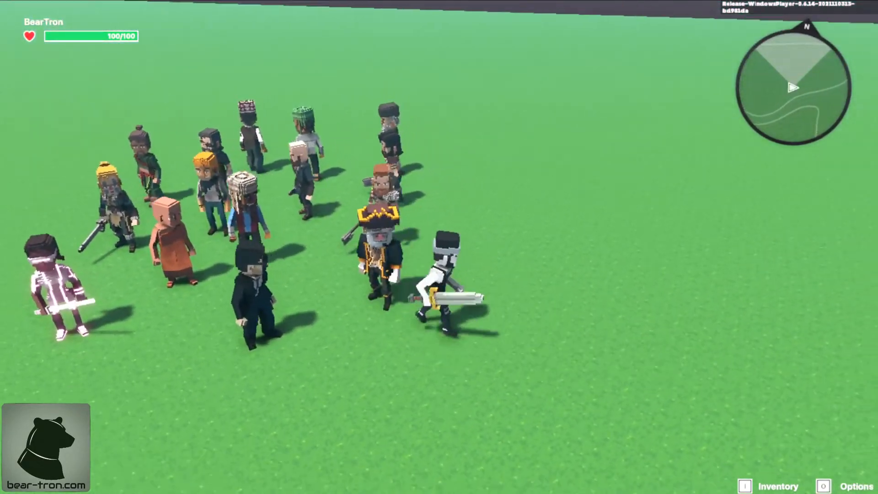
pyautogui.press('w')
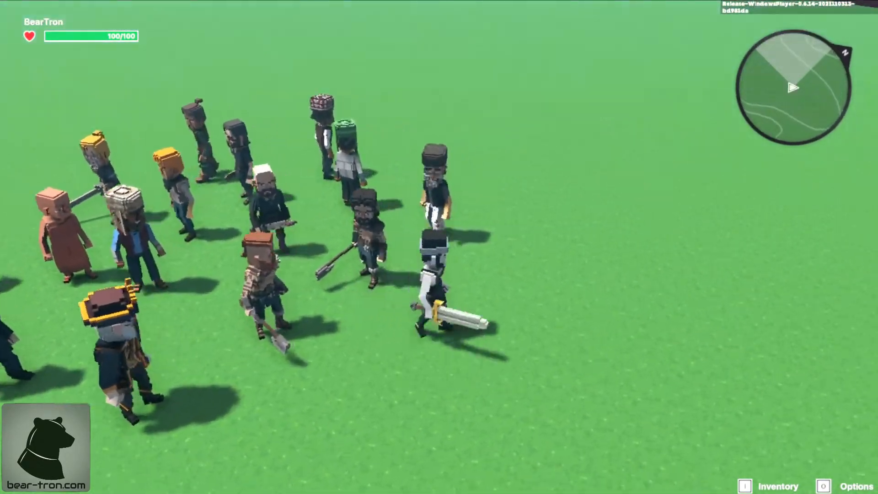
pyautogui.press('d')
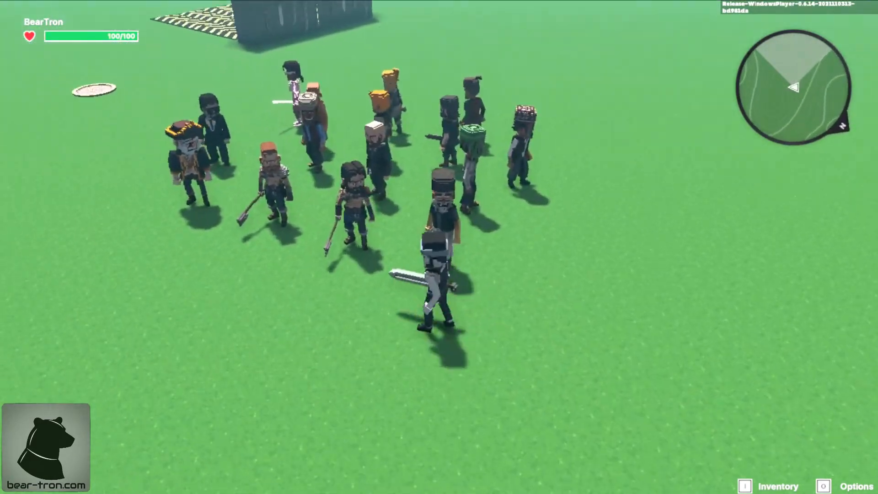
pyautogui.press('a')
pyautogui.press('w')
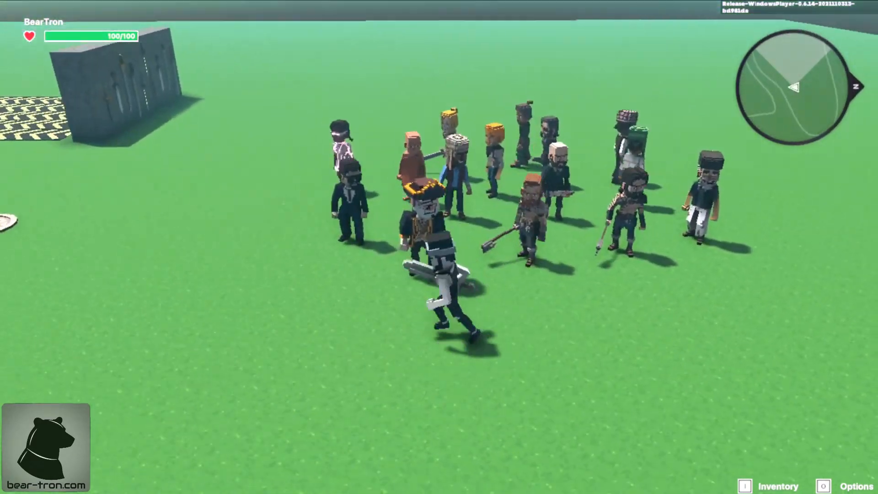
pyautogui.press('d')
pyautogui.press('a')
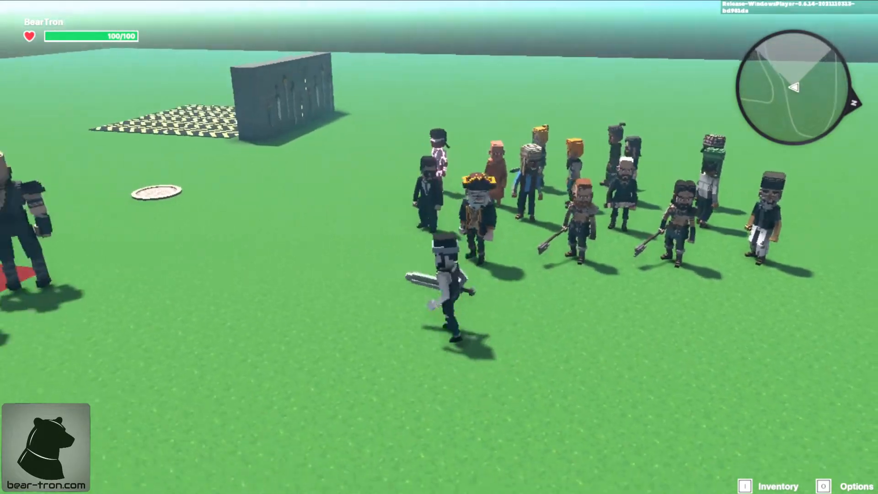
# Run the avatar to the stone wall and examine the swords mounted on it from several angles
pyautogui.press('w')
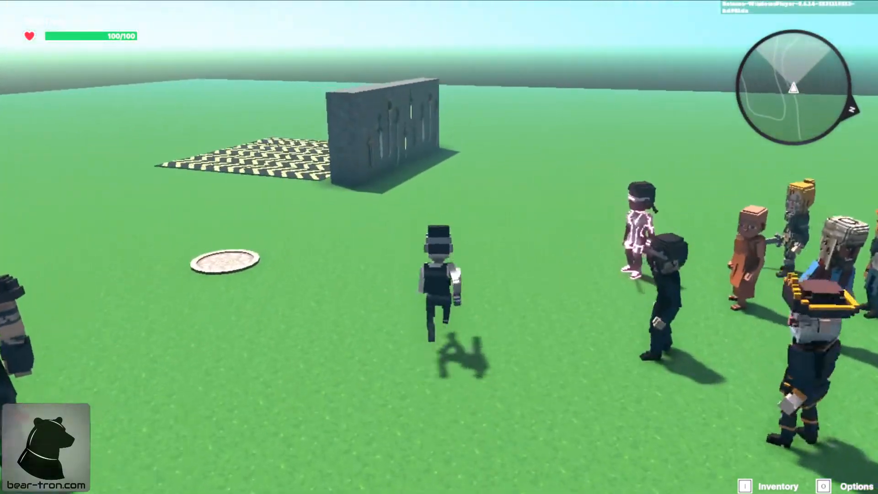
pyautogui.press('w')
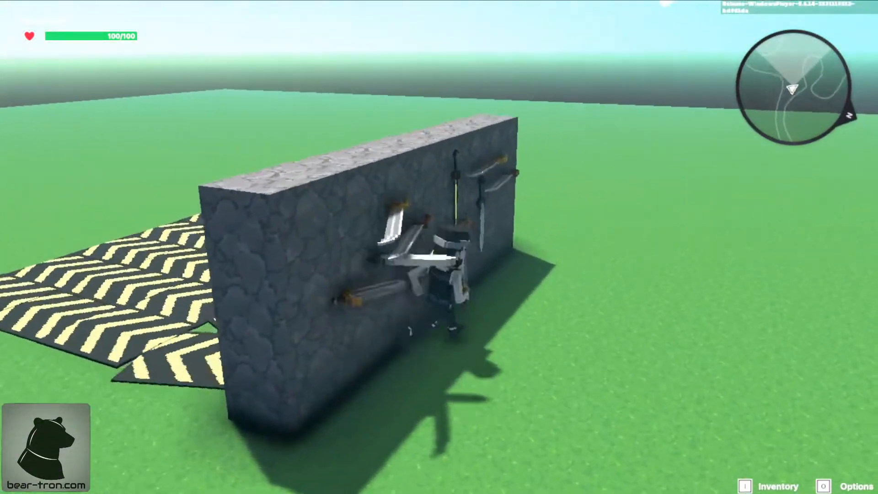
pyautogui.press('s')
pyautogui.press('w')
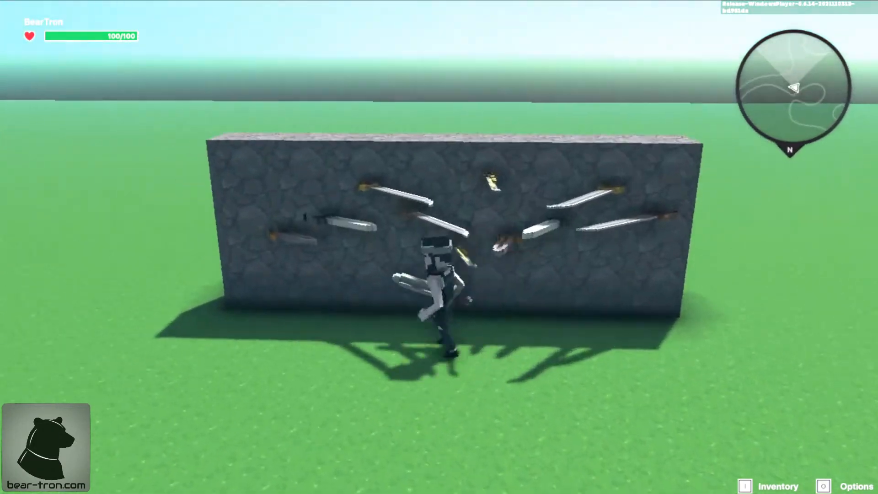
pyautogui.press('a')
pyautogui.press('d')
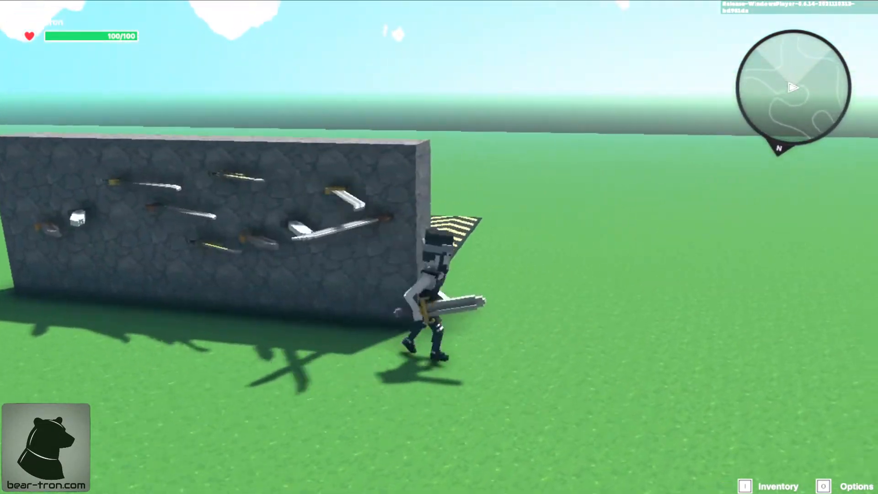
pyautogui.press('a')
pyautogui.press('s')
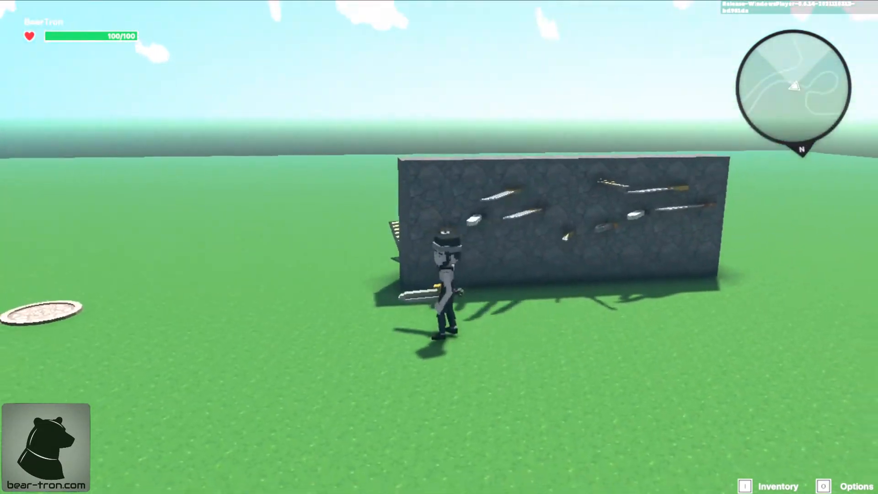
pyautogui.press('w')
pyautogui.press('d')
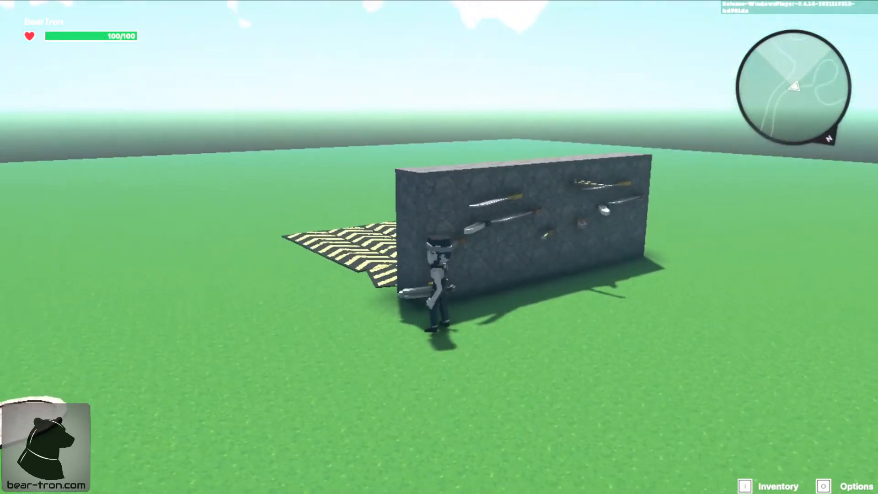
pyautogui.press('d')
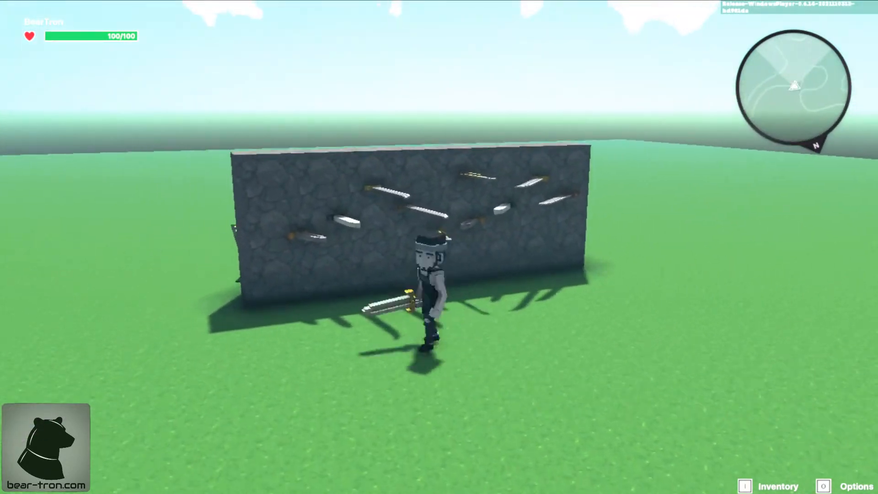
# Move the avatar behind the sword wall and inspect the black-and-yellow striped floor panels
pyautogui.press('w')
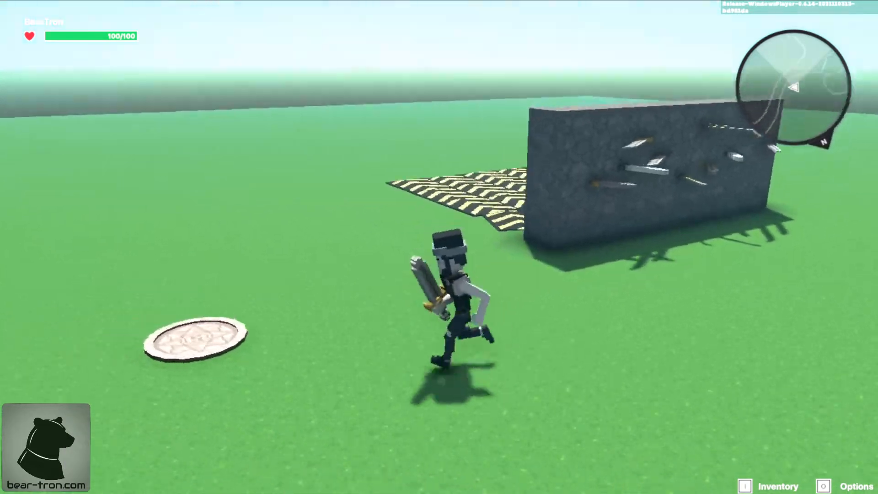
pyautogui.press('w')
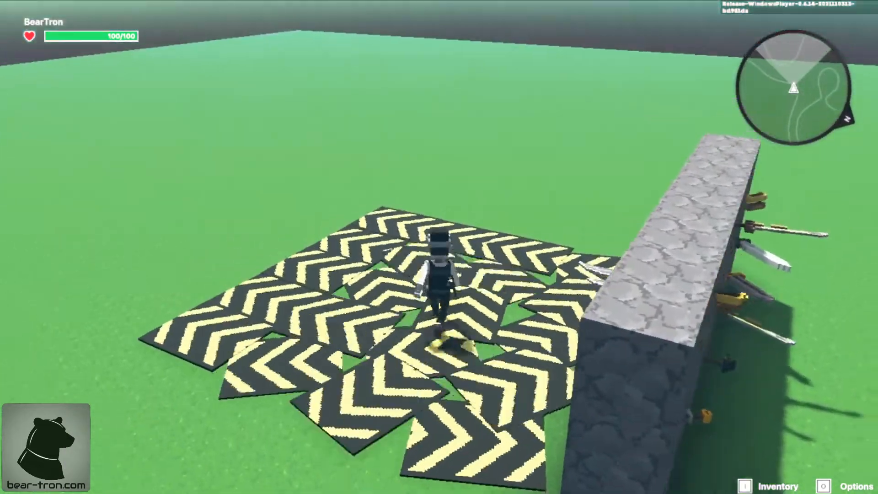
pyautogui.press('s')
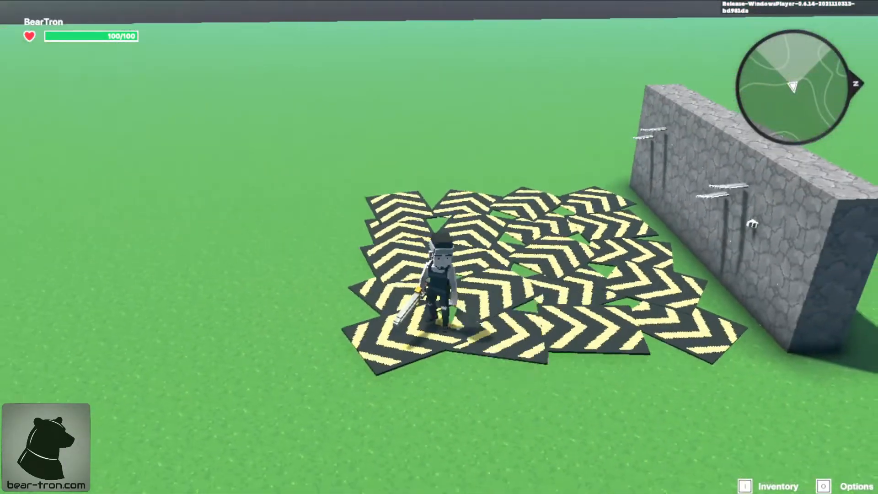
pyautogui.press('w')
pyautogui.press('d')
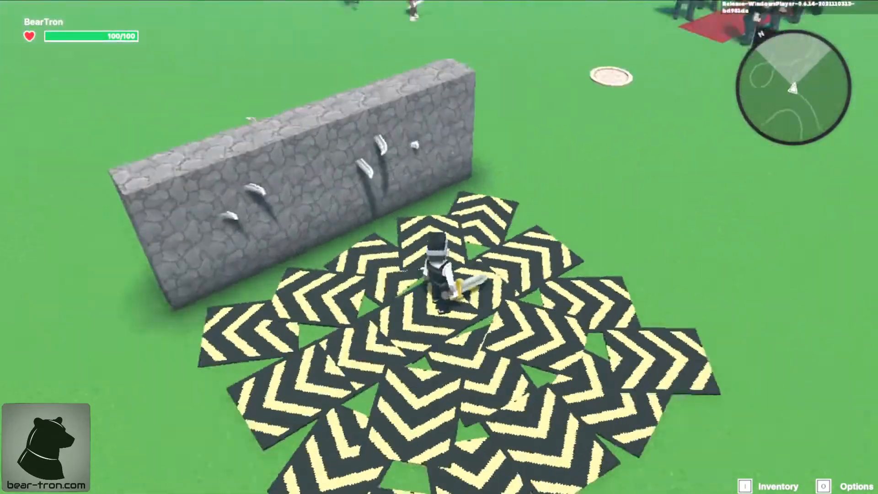
# Run the avatar past the spawn point and inspect the two rows of tattooed figures along the red carpet
pyautogui.press('w')
pyautogui.press('w')
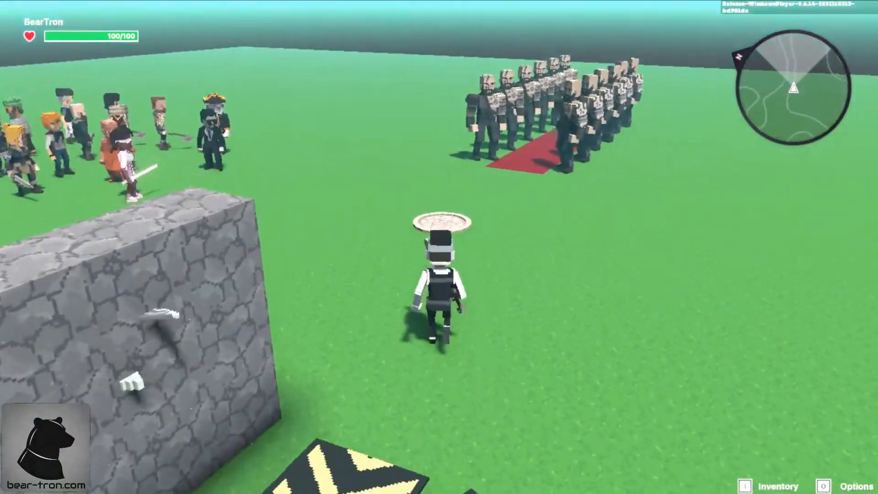
pyautogui.press('w')
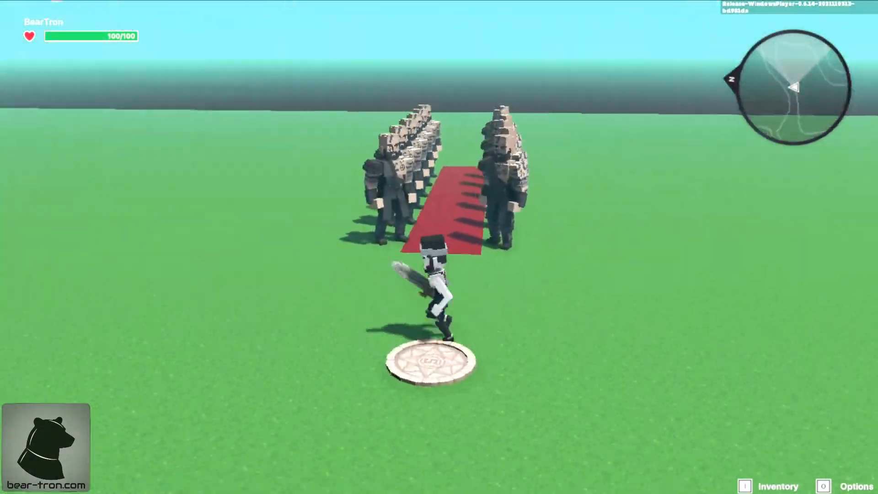
pyautogui.press('w')
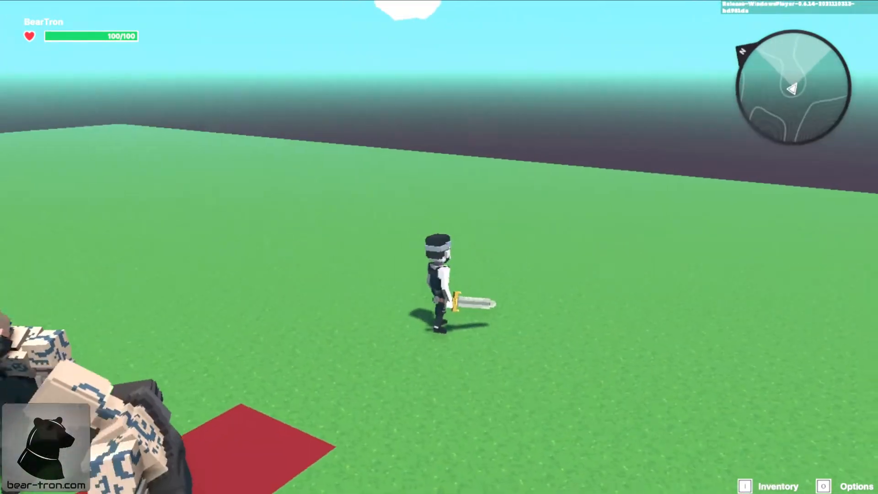
pyautogui.press('w')
pyautogui.press('w')
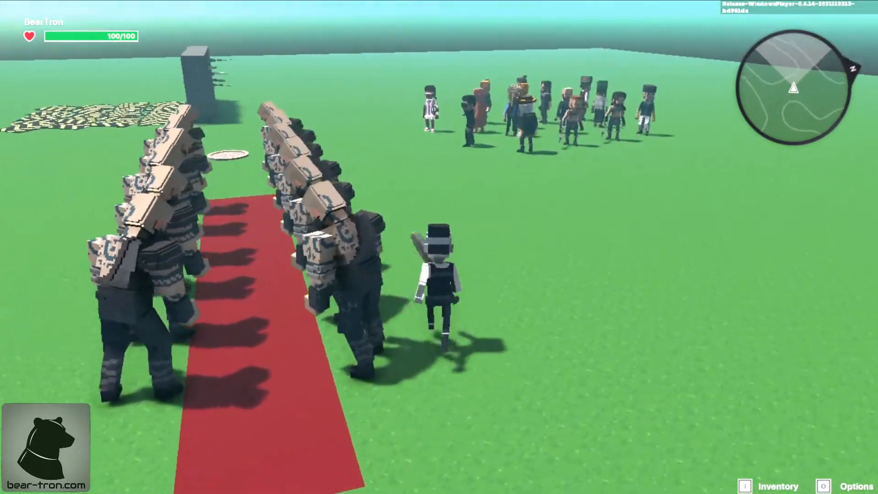
pyautogui.press('w')
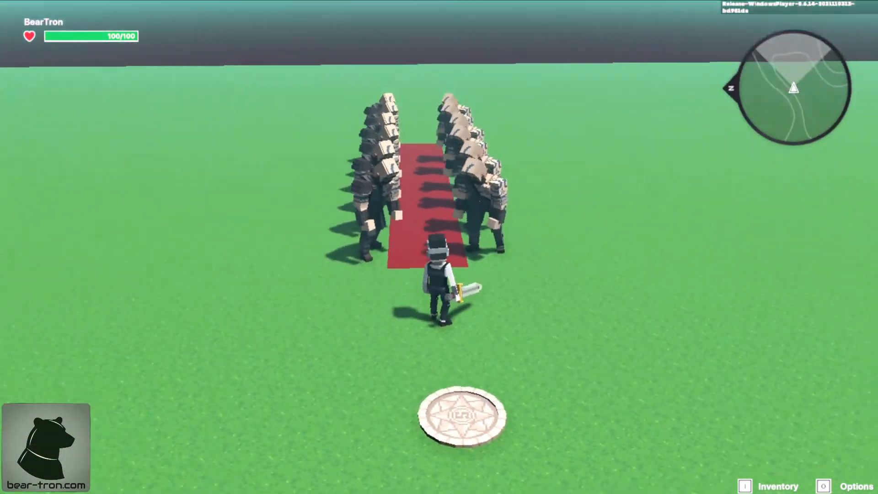
# Leave play mode, select and focus on the Retro Swordswoman, and open her Speaker's display text for editing
pyautogui.press('Escape')
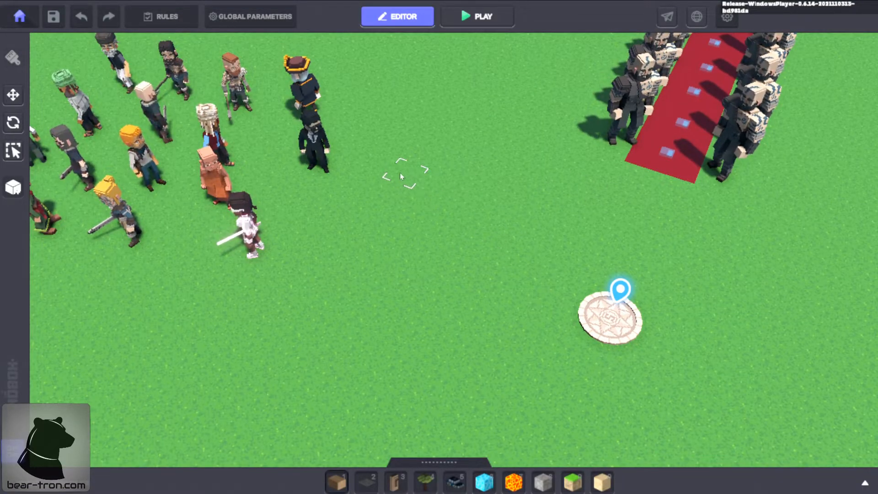
pyautogui.click(250, 221)
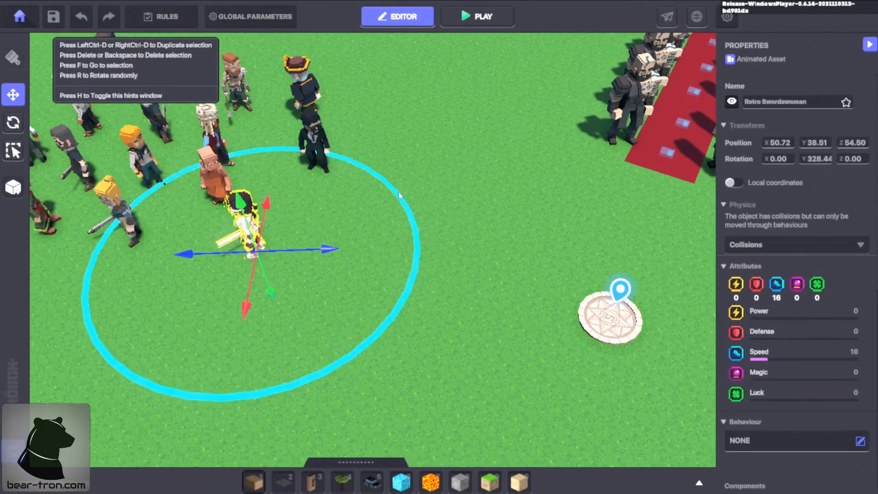
pyautogui.press('f')
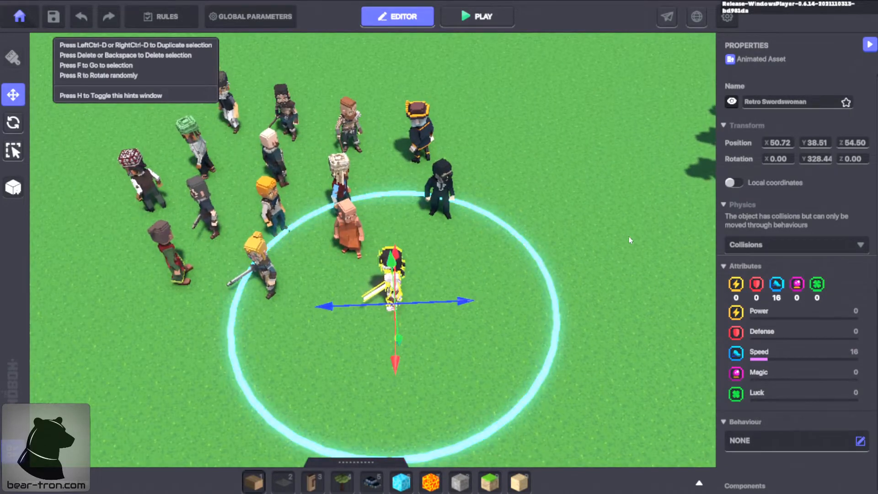
pyautogui.scroll(-6, 748, 296)
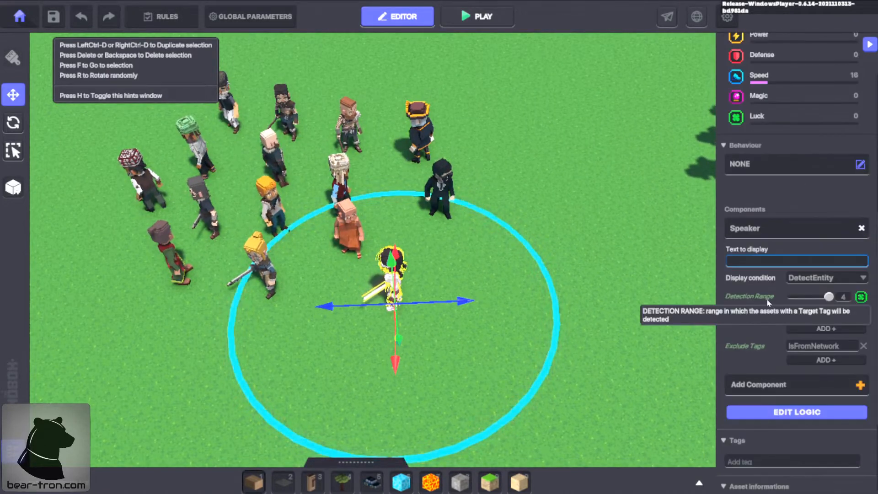
pyautogui.click(773, 261)
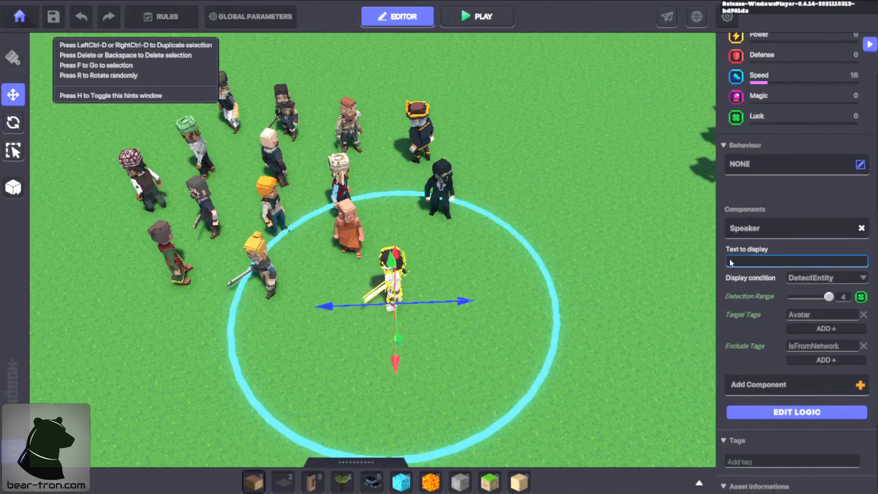
# Open the Retro Swordswoman's logic settings and set the Speaker's Look At Player option to False
pyautogui.scroll(-3, 758, 306)
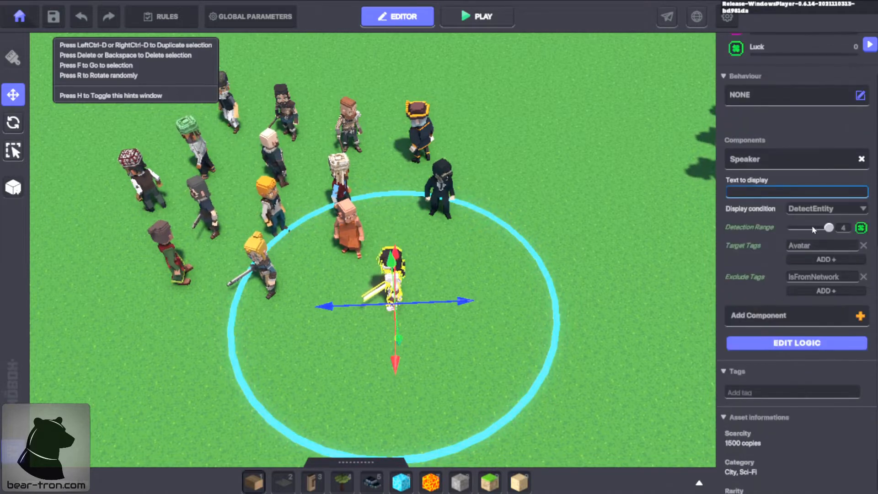
pyautogui.click(790, 343)
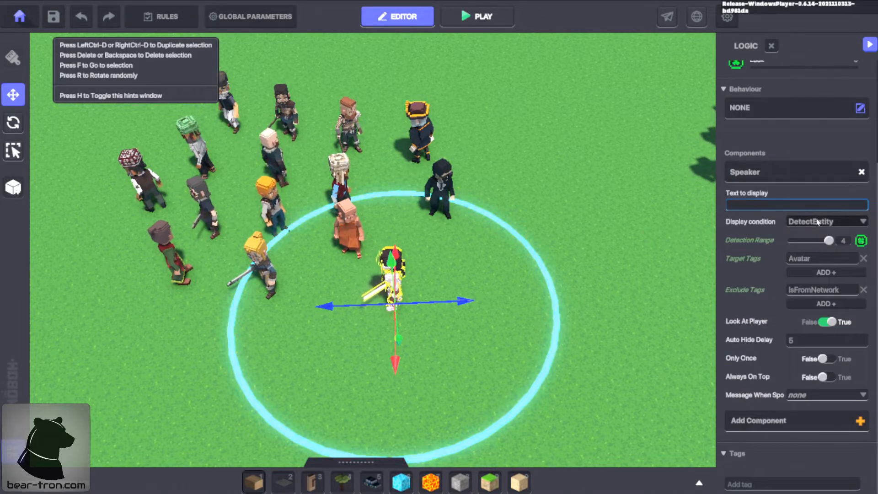
pyautogui.moveTo(756, 325)
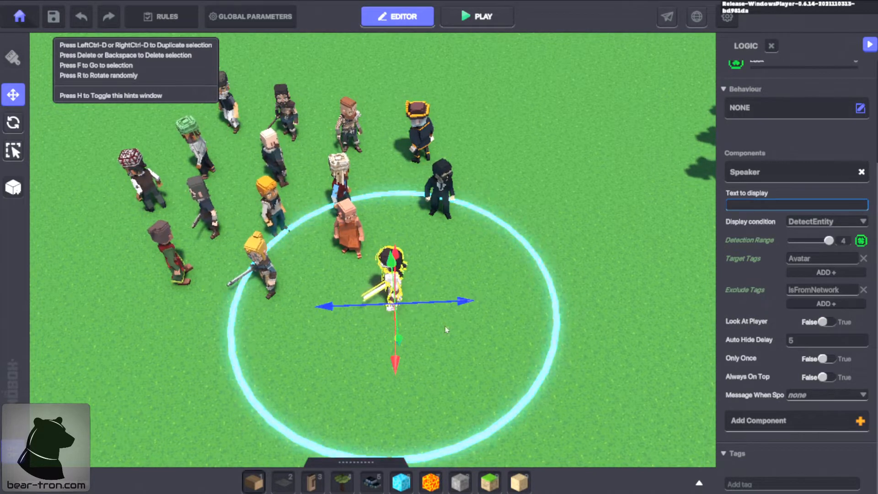
pyautogui.scroll(-2, 446, 326)
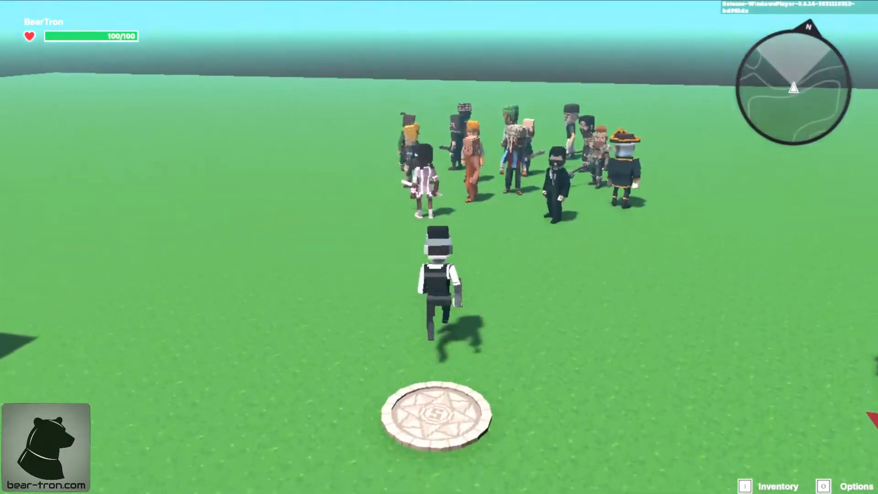
# Run the avatar from the spawn point to the Retro Swordswoman and circle her in play mode
pyautogui.press('w')
pyautogui.press('a')
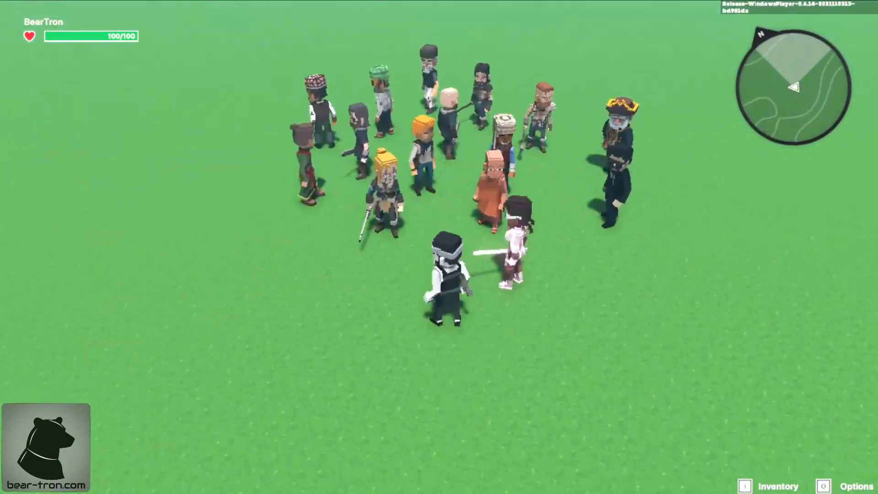
pyautogui.press('w')
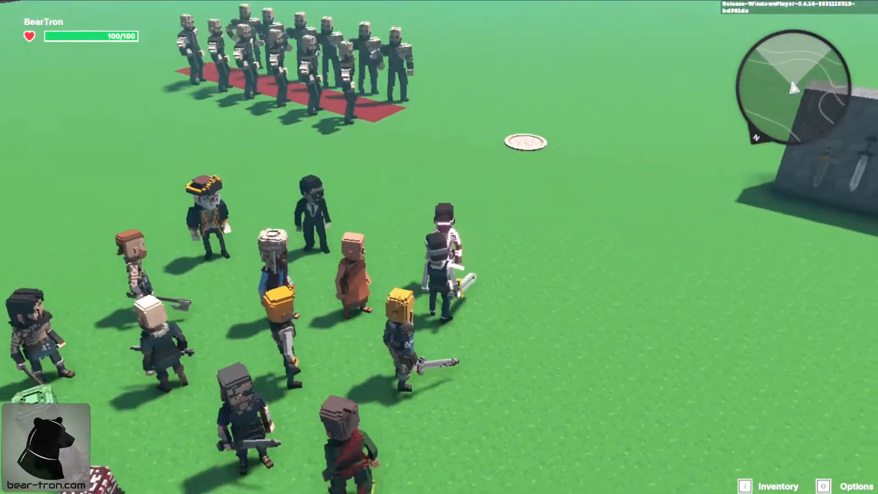
pyautogui.press('s')
pyautogui.press('w')
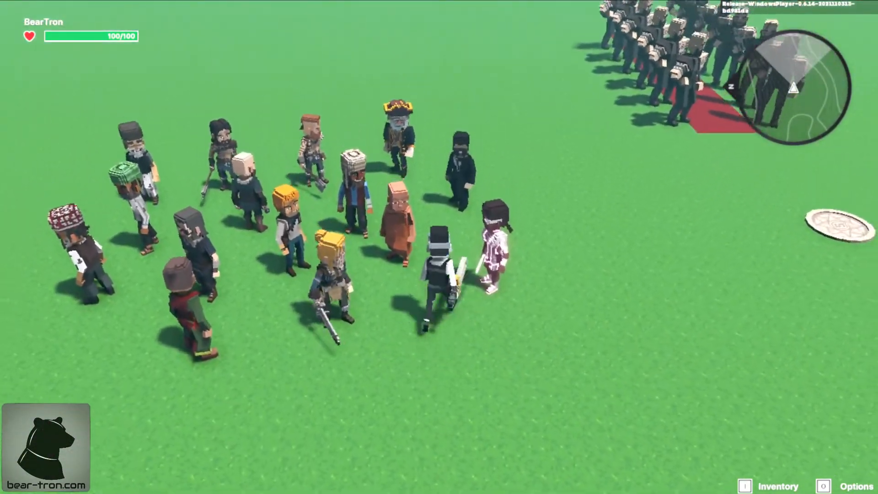
# Run the avatar away from the swordswoman to the far edge of the character group and view the figures there
pyautogui.press('a')
pyautogui.press('s')
pyautogui.press('a')
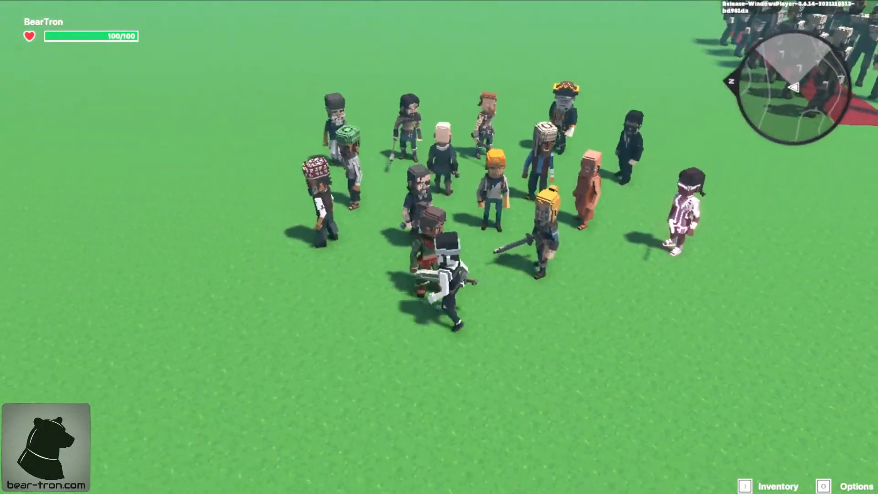
pyautogui.press('w')
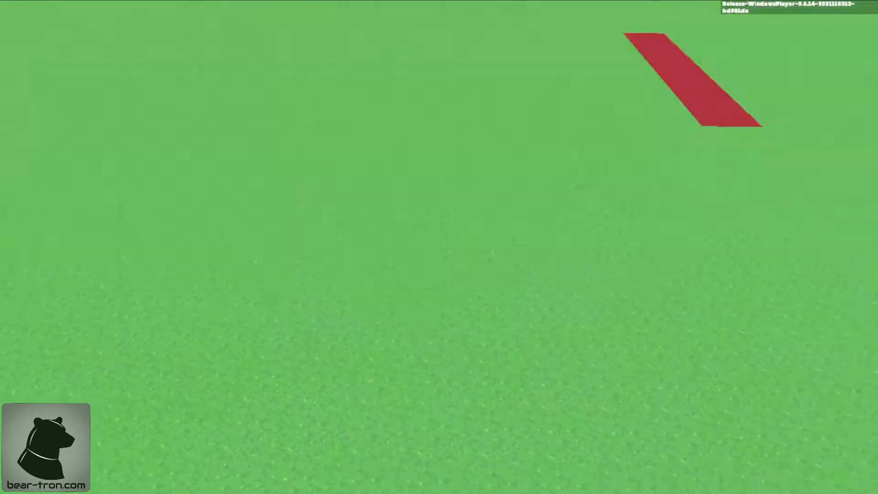
# Select the Neptune sword on the stone wall in the editor and examine its Speaker component and logic settings
pyautogui.moveTo(785, 274); pyautogui.dragTo(659, 238, button='right')
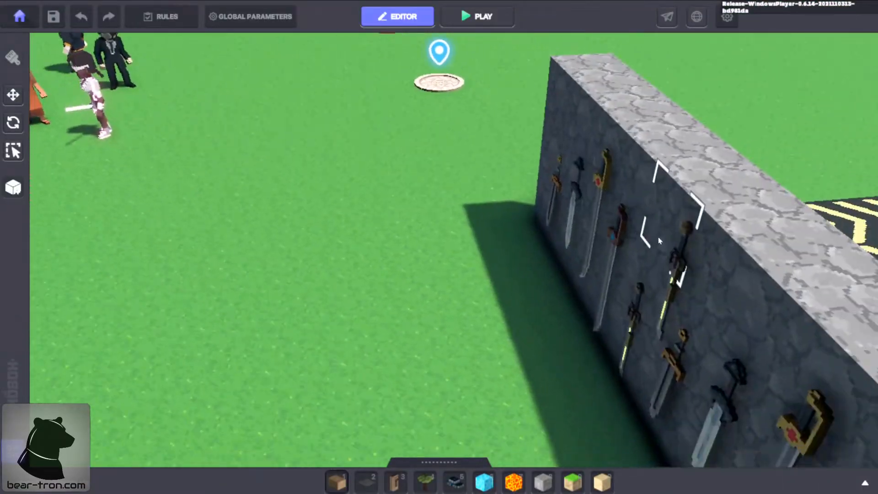
pyautogui.click(612, 217)
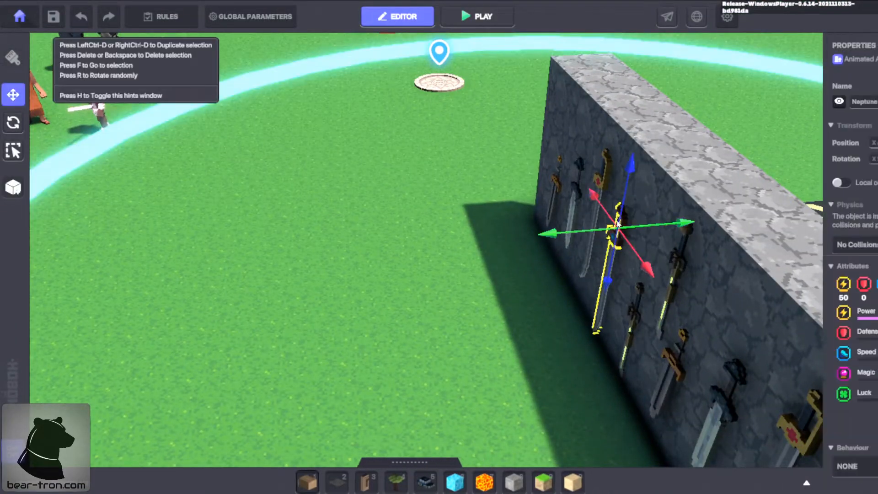
pyautogui.scroll(-5, 781, 315)
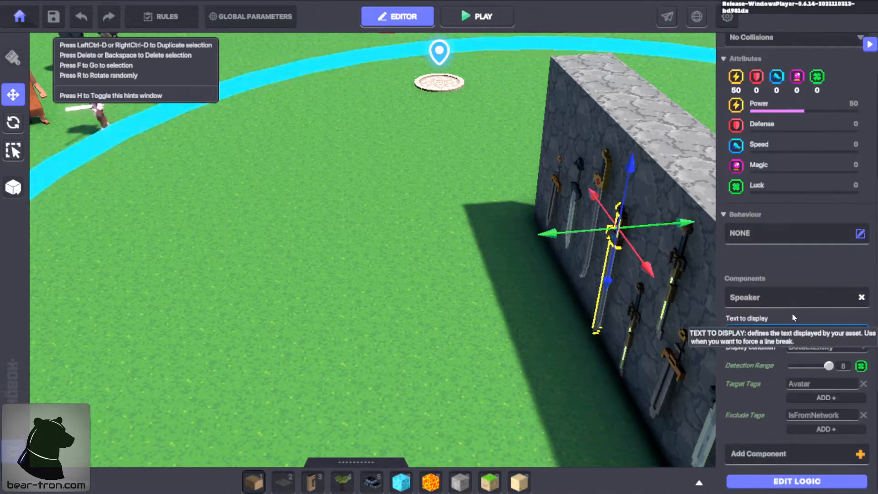
pyautogui.click(759, 331)
pyautogui.scroll(-3, 780, 319)
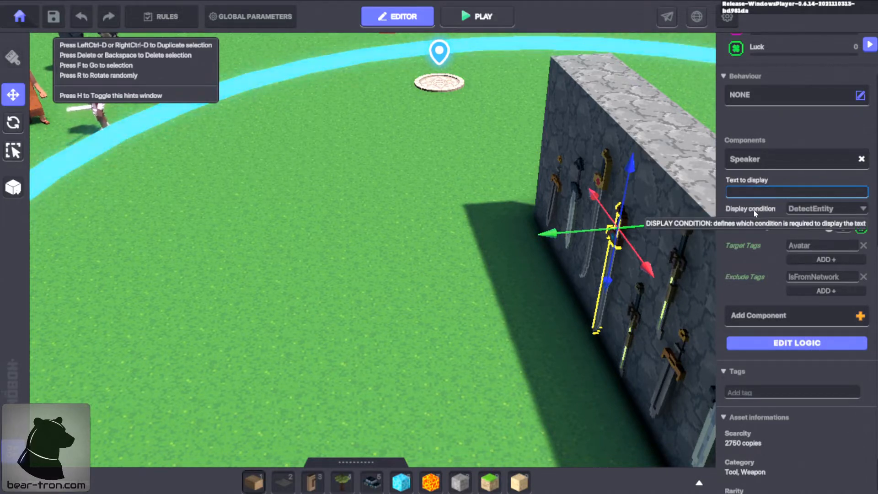
pyautogui.scroll(-1, 755, 210)
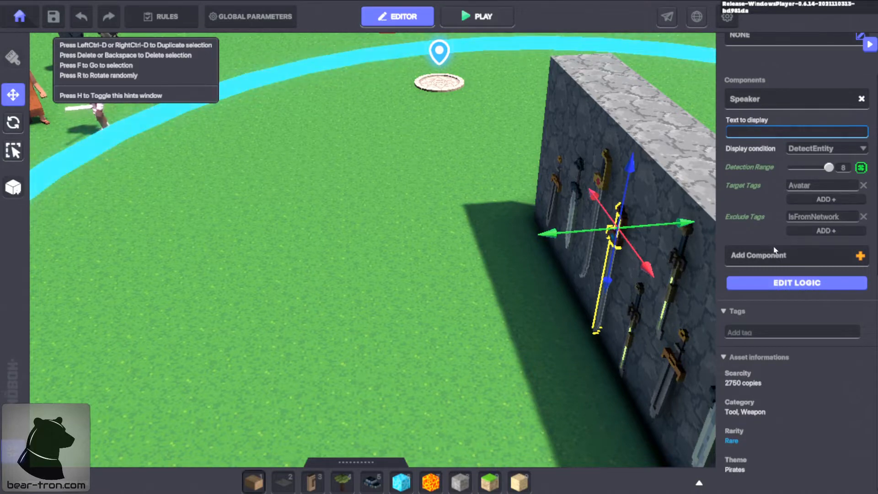
pyautogui.scroll(4, 776, 285)
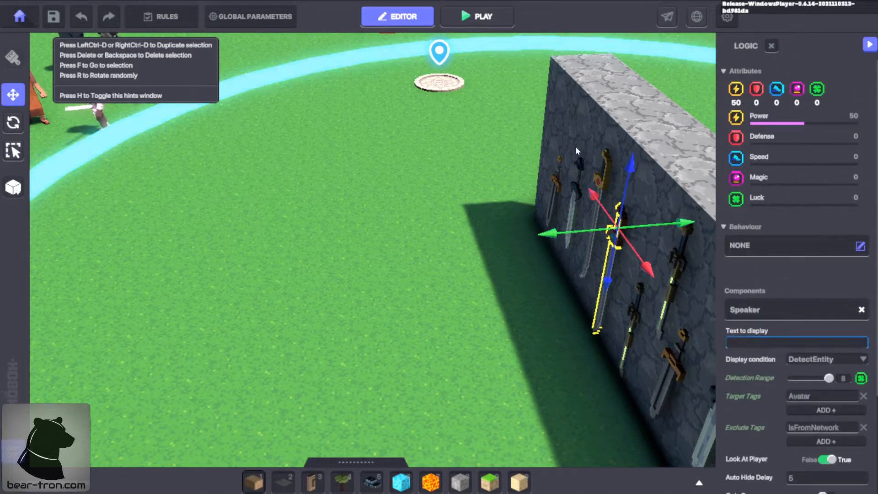
# Select several other swords on the stone wall and check their components and logic settings
pyautogui.click(602, 163)
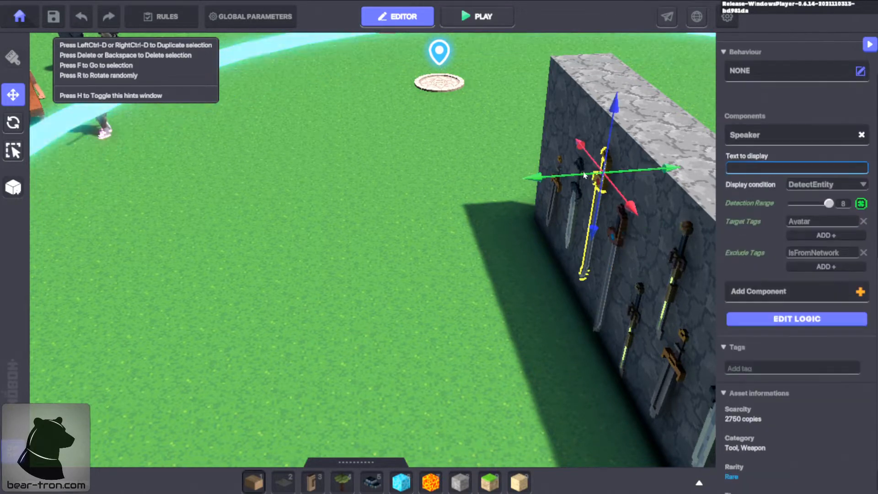
pyautogui.click(619, 241)
pyautogui.click(634, 314)
pyautogui.click(787, 319)
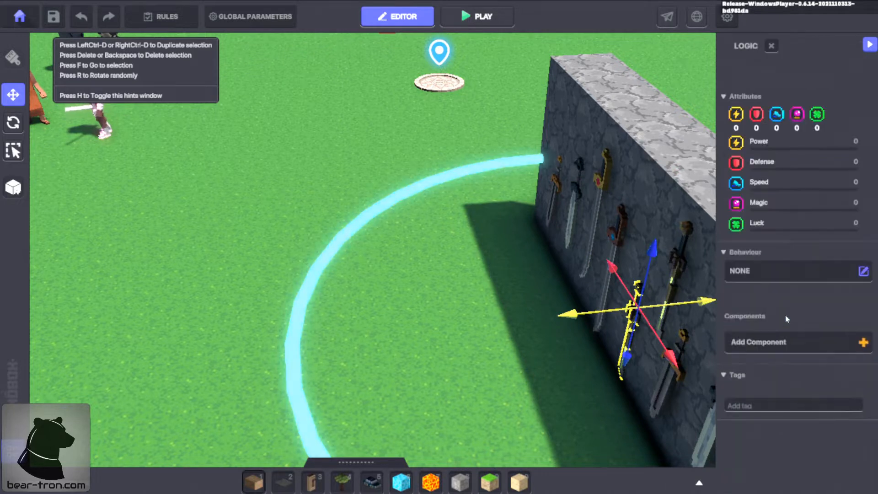
pyautogui.scroll(-5, 787, 319)
pyautogui.click(808, 205)
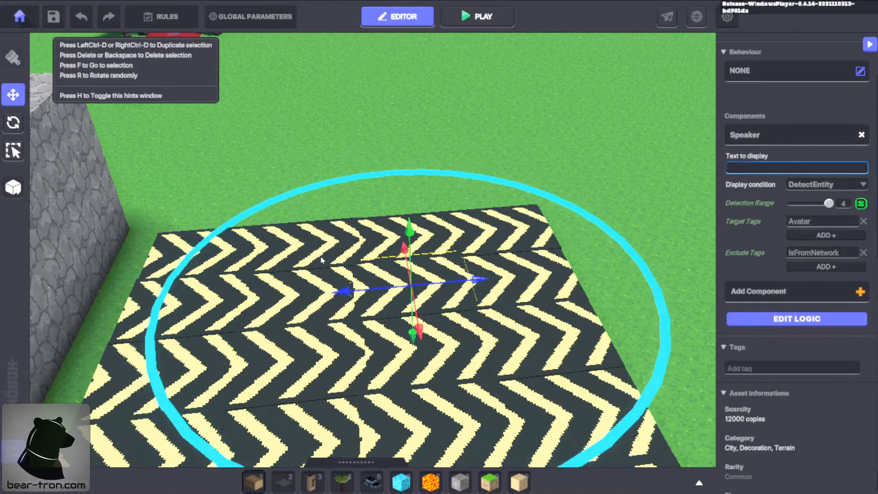
# Go from the striped floor panels to the red carpet and select the front tattooed figure nearest the spawn point
pyautogui.scroll(-2, 321, 257)
pyautogui.moveTo(321, 257); pyautogui.dragTo(398, 249, button='middle')
pyautogui.moveTo(361, 183); pyautogui.dragTo(456, 274, button='middle')
pyautogui.scroll(2, 514, 285)
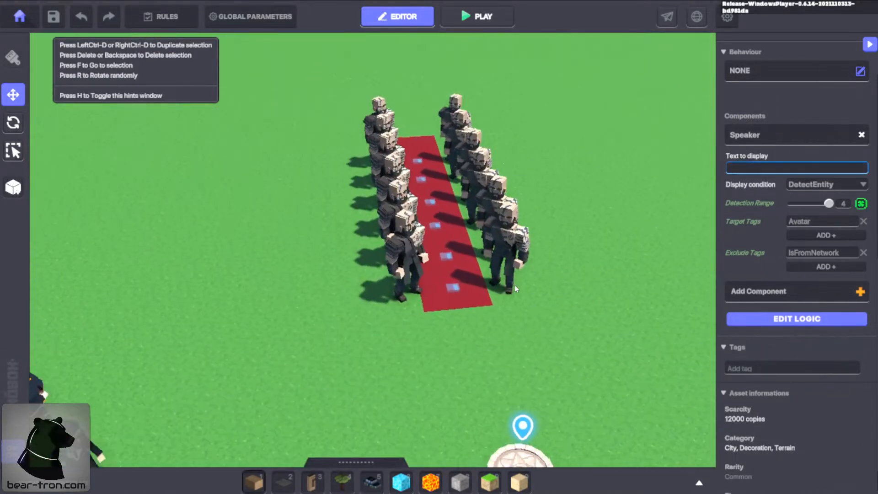
pyautogui.scroll(4, 515, 284)
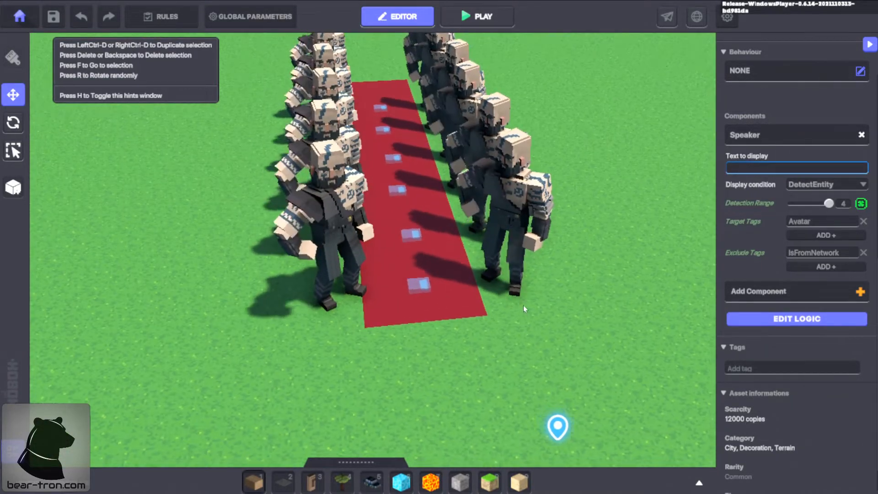
pyautogui.scroll(-2, 523, 306)
pyautogui.click(526, 237)
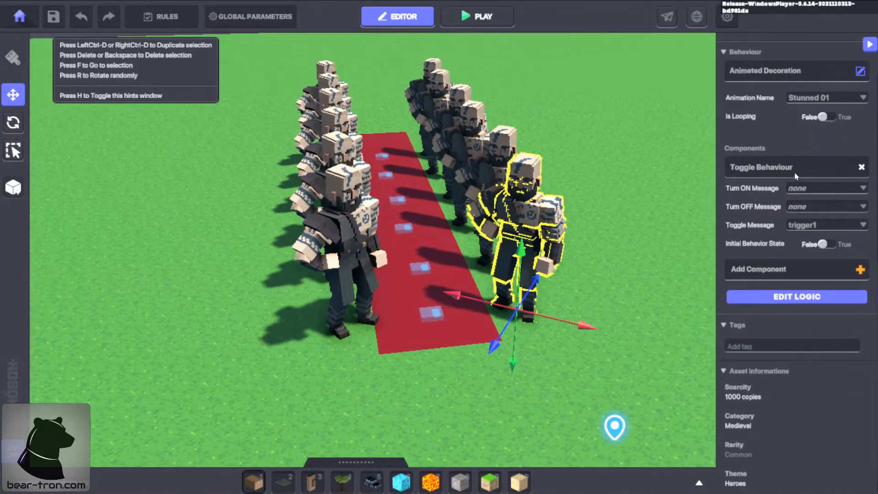
# Browse the available behaviours for the selected tattooed figure and close the selection without changing Animated Decoration
pyautogui.scroll(3, 783, 212)
pyautogui.click(777, 277)
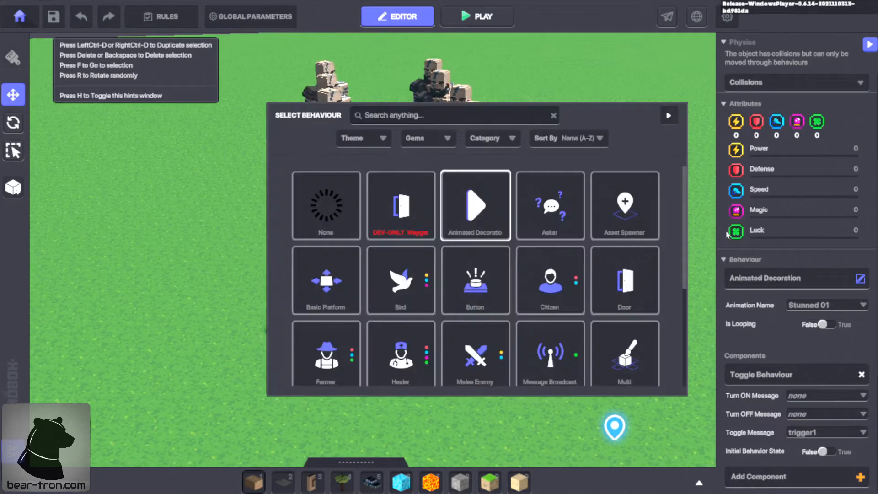
pyautogui.scroll(-1, 531, 224)
pyautogui.scroll(-1, 530, 270)
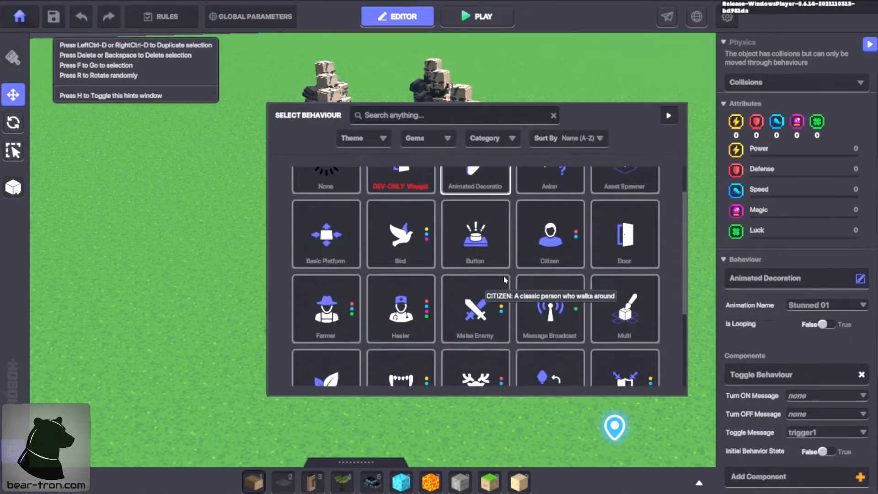
pyautogui.scroll(-5, 383, 311)
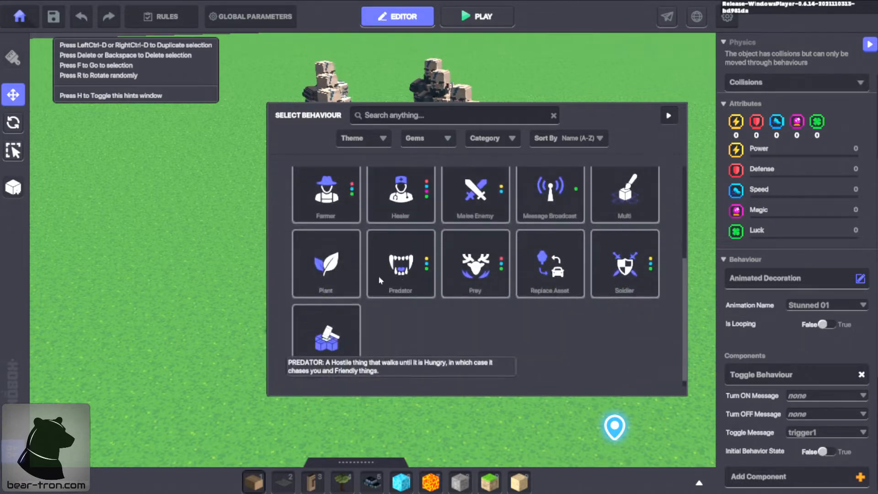
pyautogui.scroll(6, 536, 315)
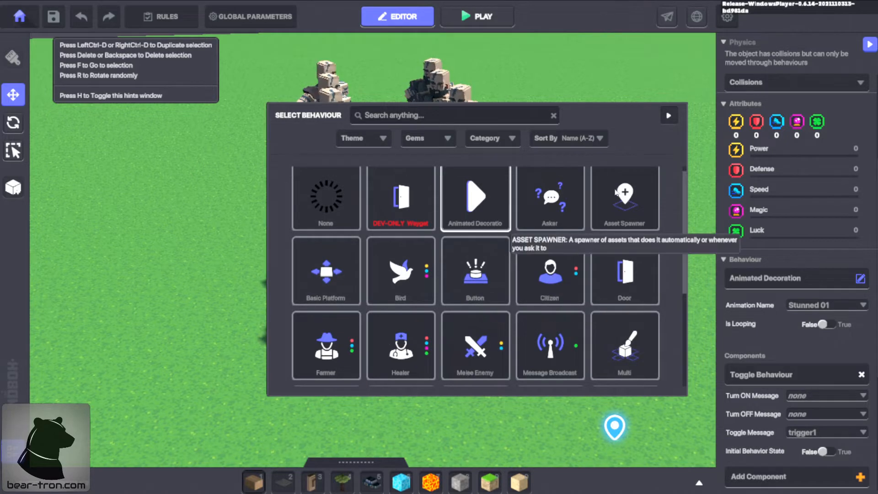
pyautogui.scroll(1, 517, 241)
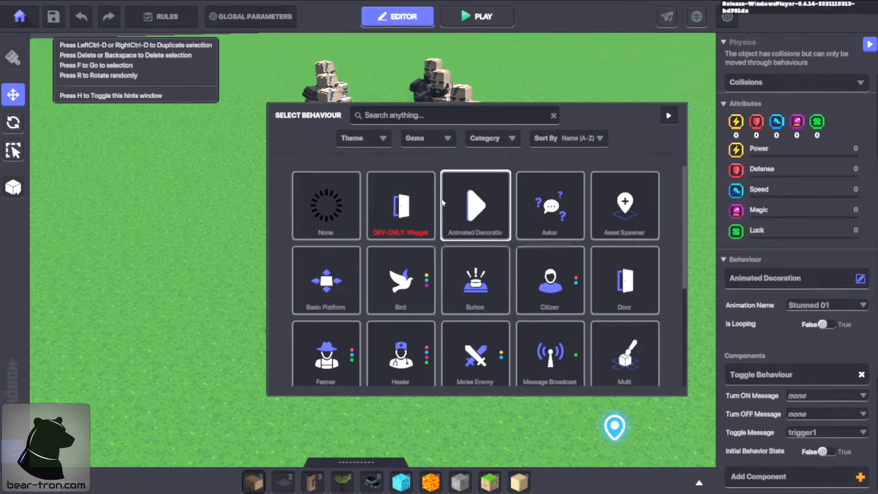
pyautogui.click(668, 116)
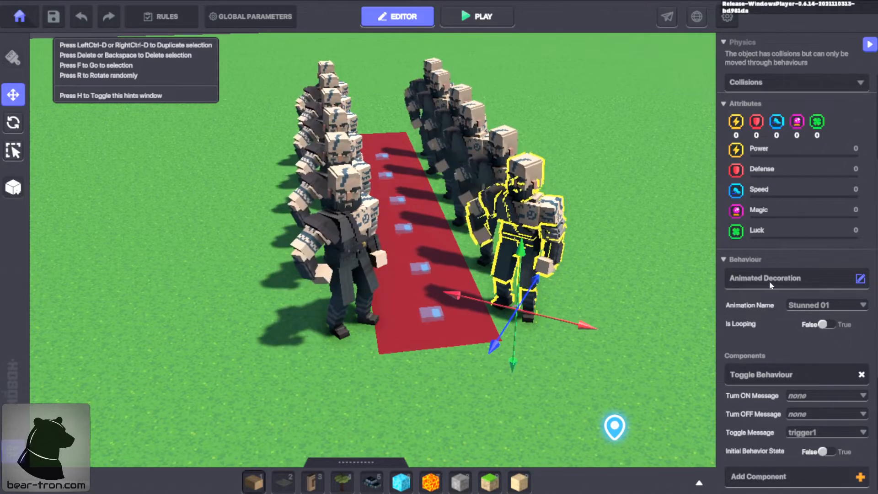
# Set the selected figure's Animated Decoration to the Walk 01 animation and turn Is Looping on
pyautogui.click(863, 305)
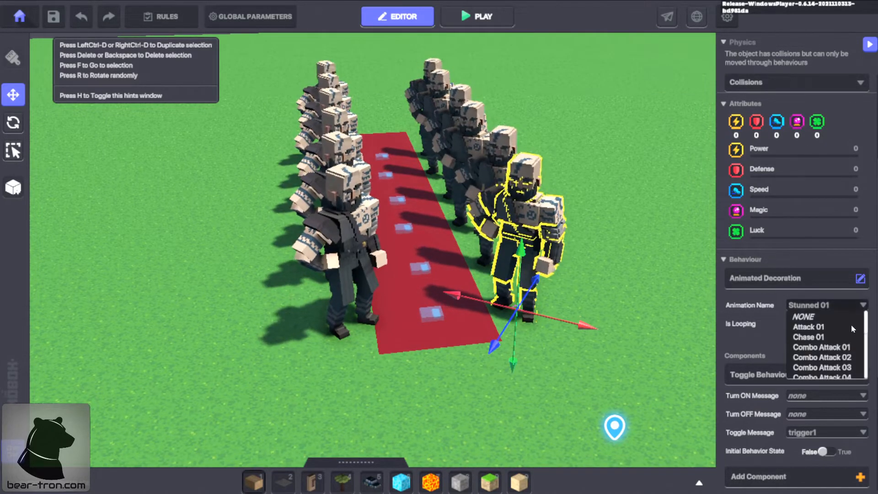
pyautogui.moveTo(865, 340); pyautogui.dragTo(862, 356)
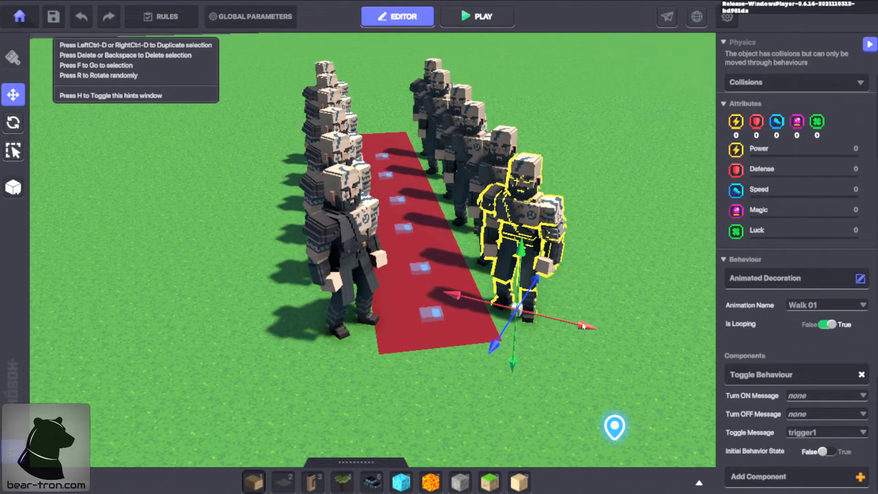
pyautogui.scroll(-2, 773, 334)
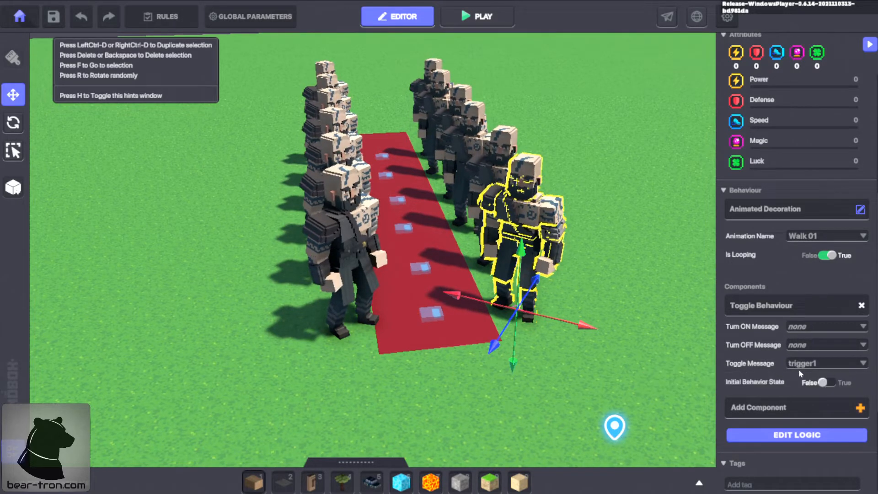
# Select the nearest NumPad Switch on the red carpet, review its Speaker text, display condition and tag settings, and clear the selection
pyautogui.click(431, 314)
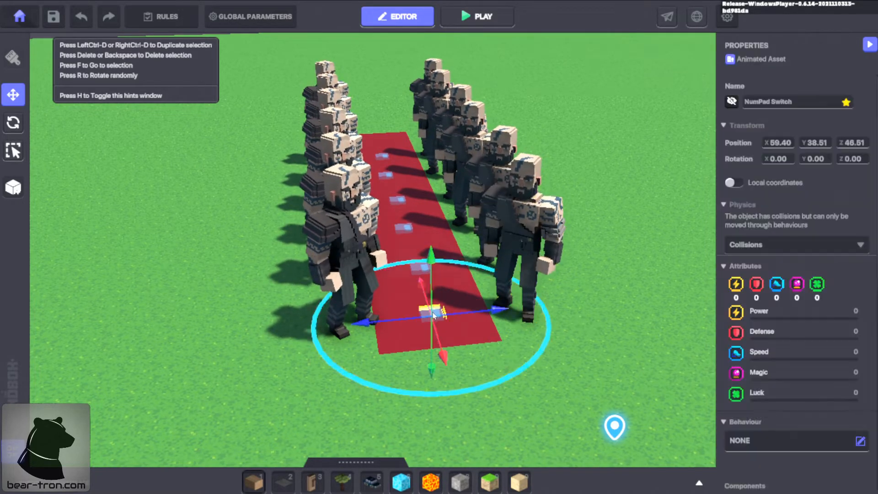
pyautogui.scroll(-5, 798, 229)
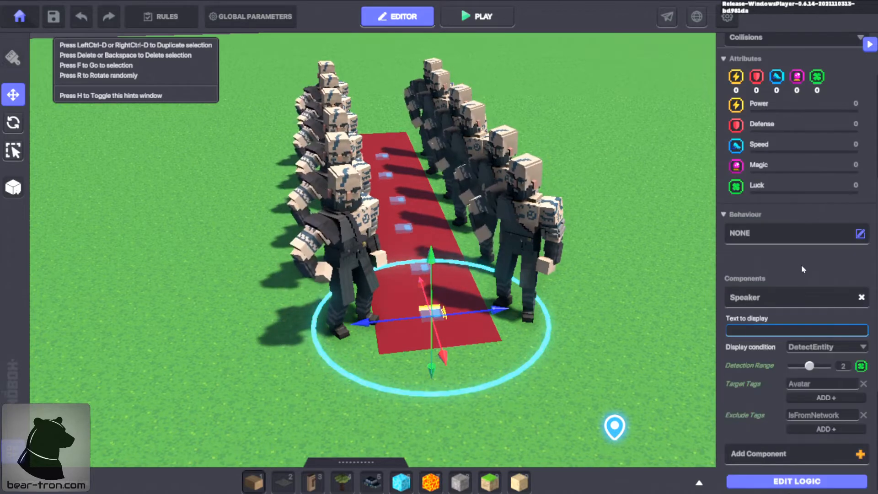
pyautogui.click(786, 329)
pyautogui.scroll(-2, 784, 293)
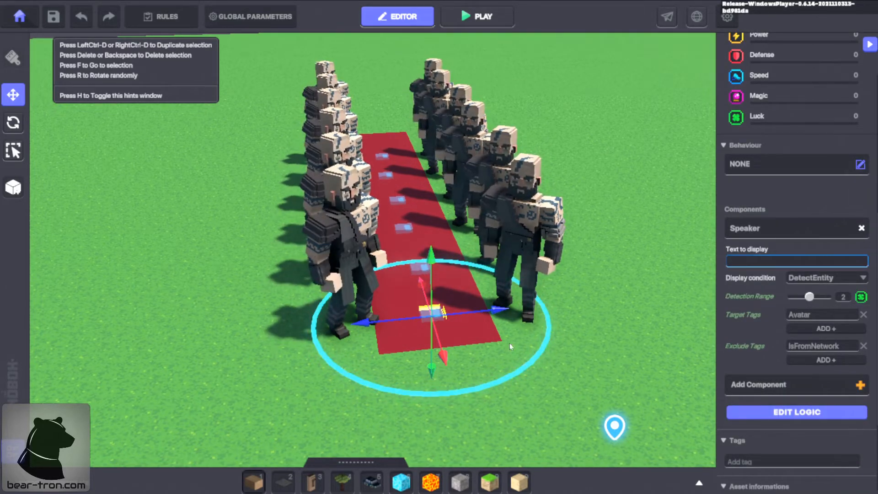
pyautogui.click(633, 314)
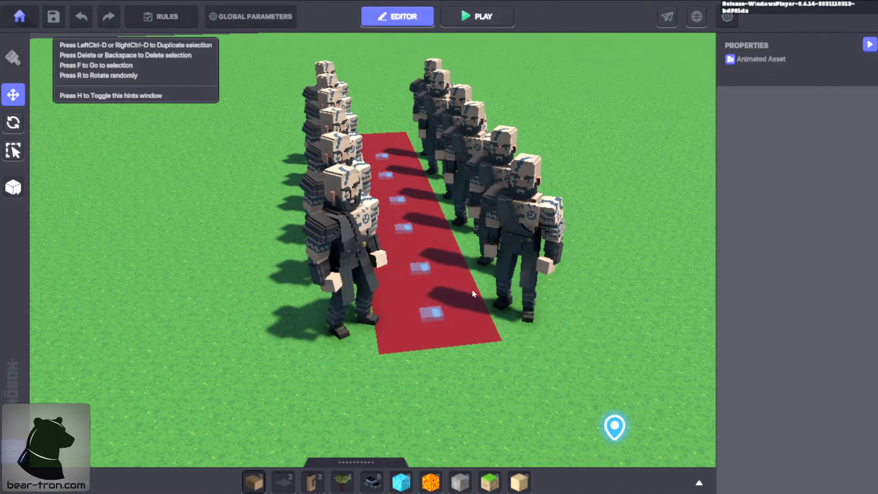
# Select another carpet switch and several tattooed figures in turn to compare their properties, and clear the selection
pyautogui.click(399, 202)
pyautogui.click(562, 290)
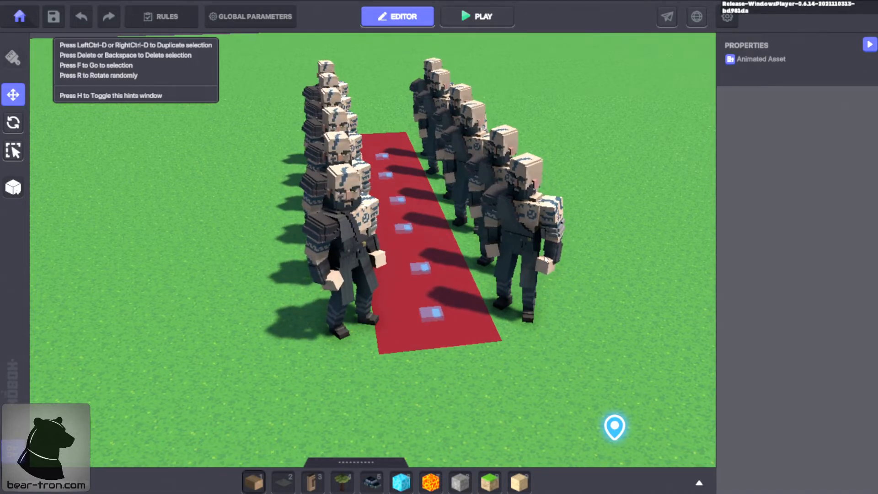
pyautogui.click(524, 199)
pyautogui.click(365, 223)
pyautogui.click(509, 174)
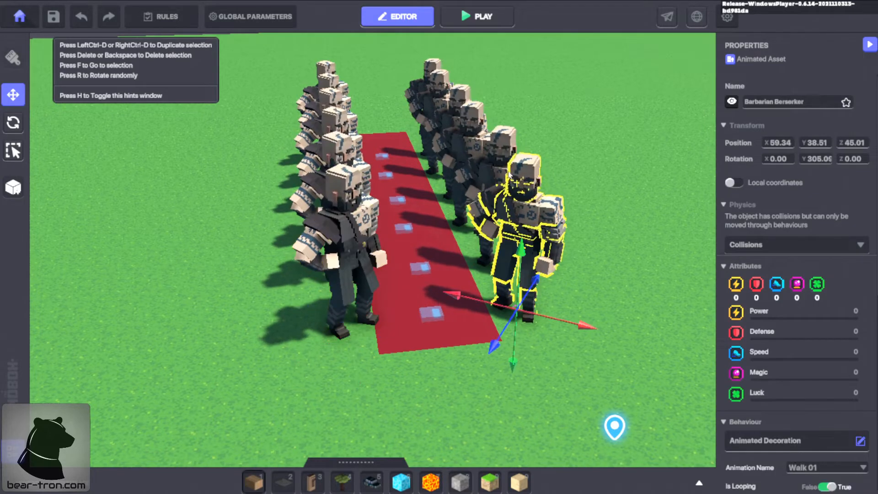
pyautogui.click(498, 143)
pyautogui.click(472, 122)
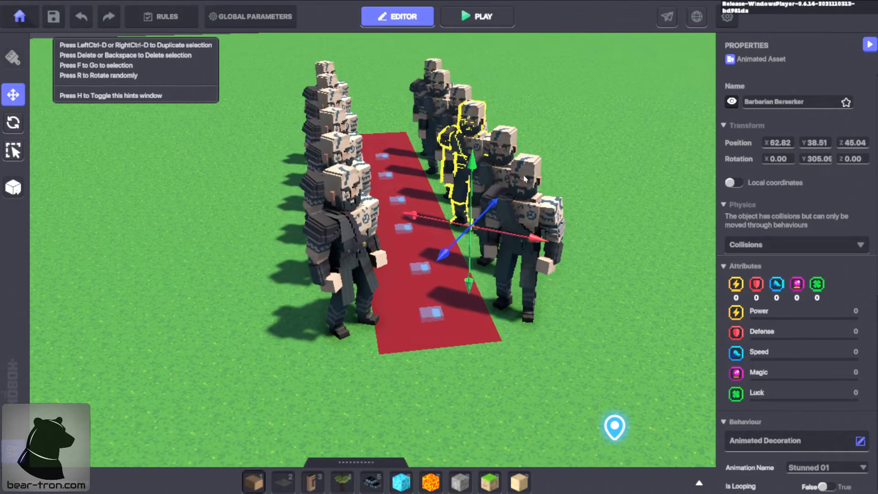
pyautogui.click(561, 325)
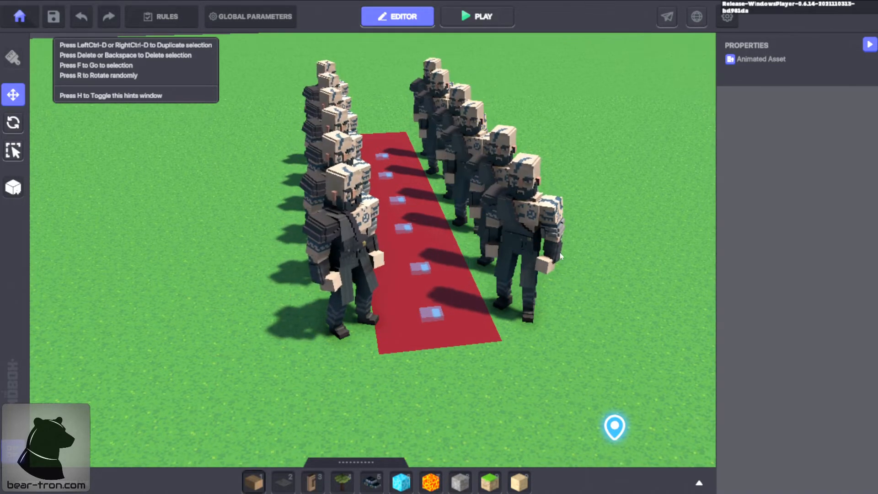
# Examine the Toggle Behaviour messages and logic of the front figure set to Walk 01 and compare them with the figure opposite
pyautogui.click(537, 227)
pyautogui.scroll(-4, 822, 347)
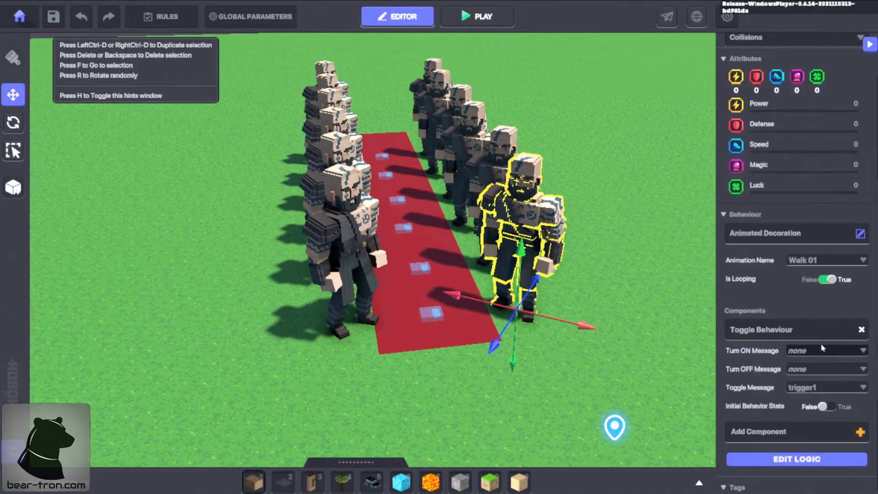
pyautogui.click(799, 458)
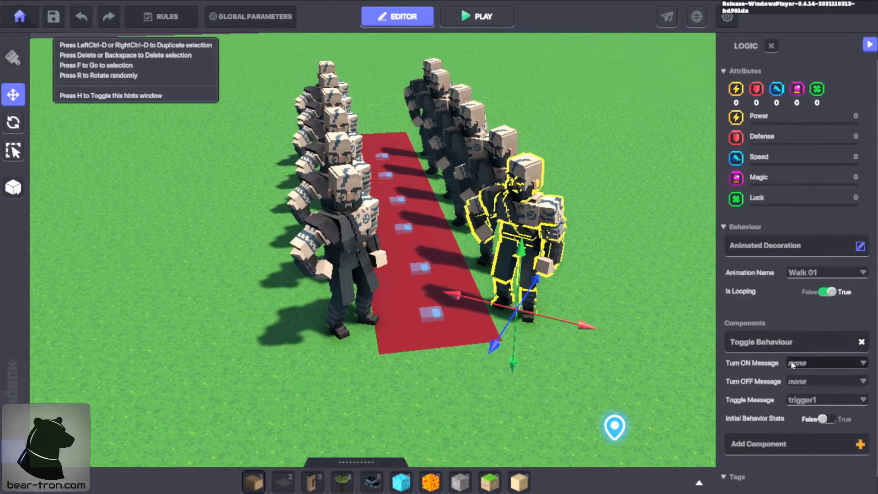
pyautogui.scroll(-2, 796, 363)
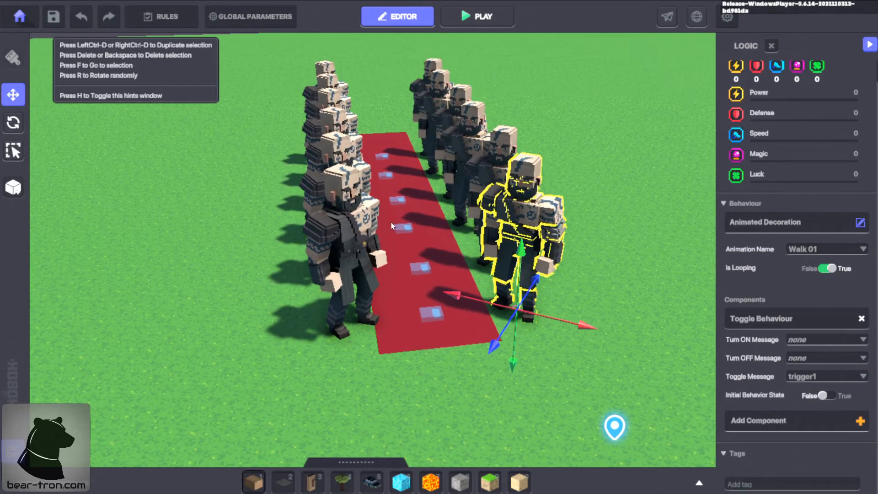
pyautogui.click(380, 196)
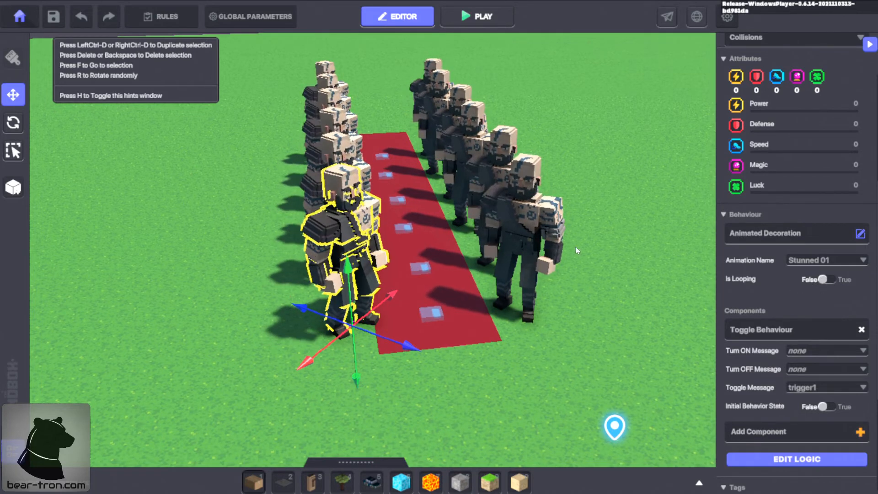
pyautogui.click(548, 222)
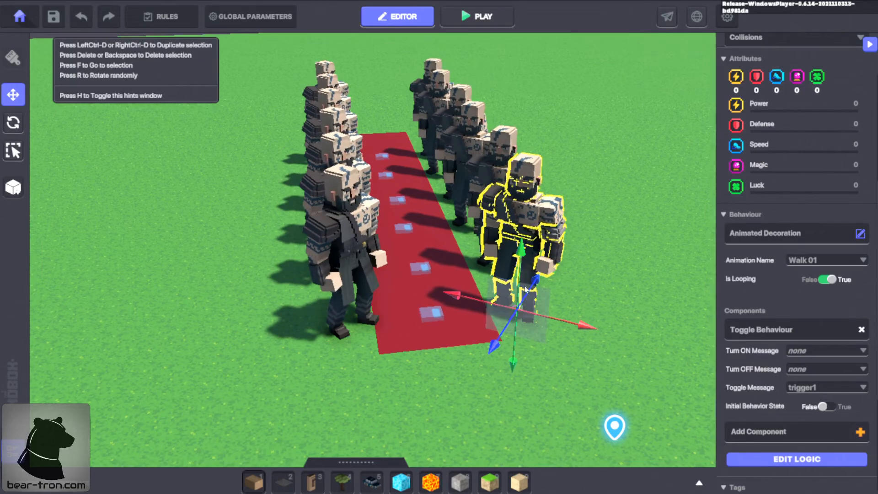
# Play-test the scene by walking the avatar onto the red carpet between the figures, and return to the editor
pyautogui.hotkey('ctrl', 'p')
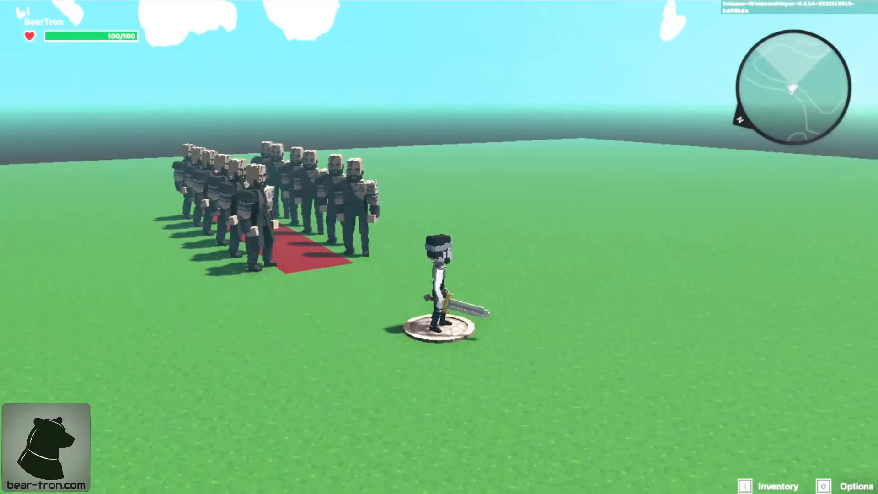
pyautogui.press('w')
pyautogui.press('w')
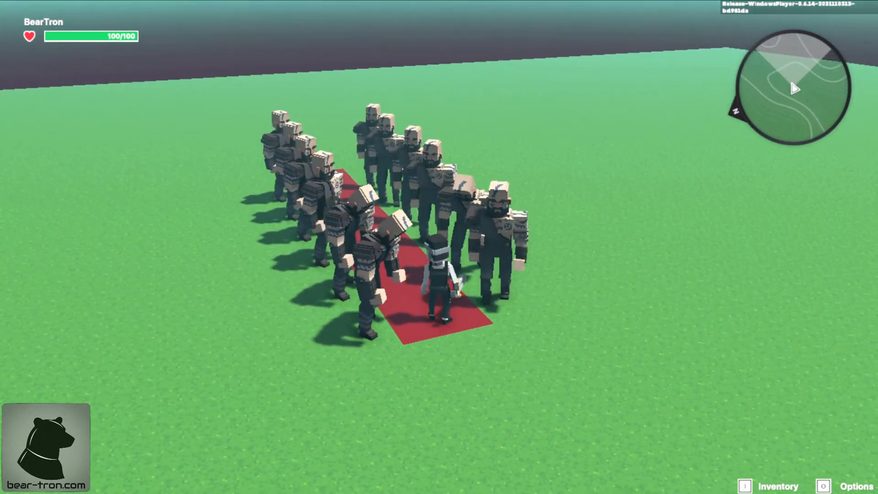
pyautogui.press('Escape')
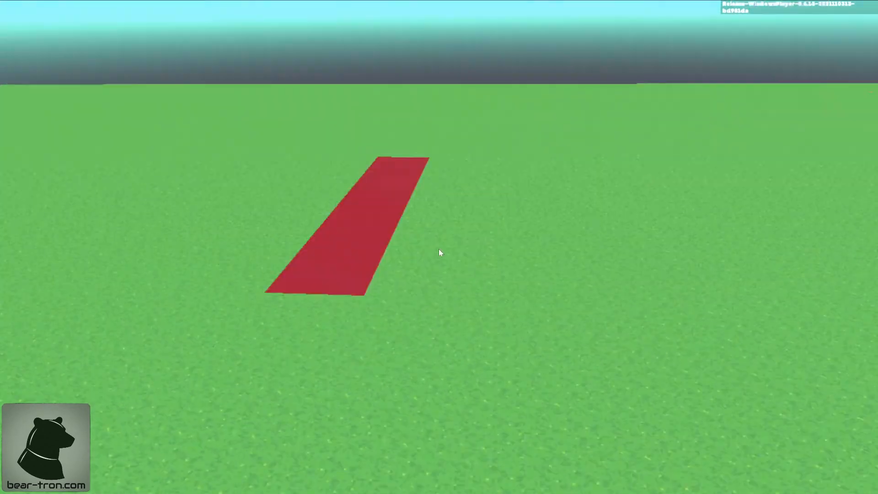
pyautogui.scroll(-3, 558, 325)
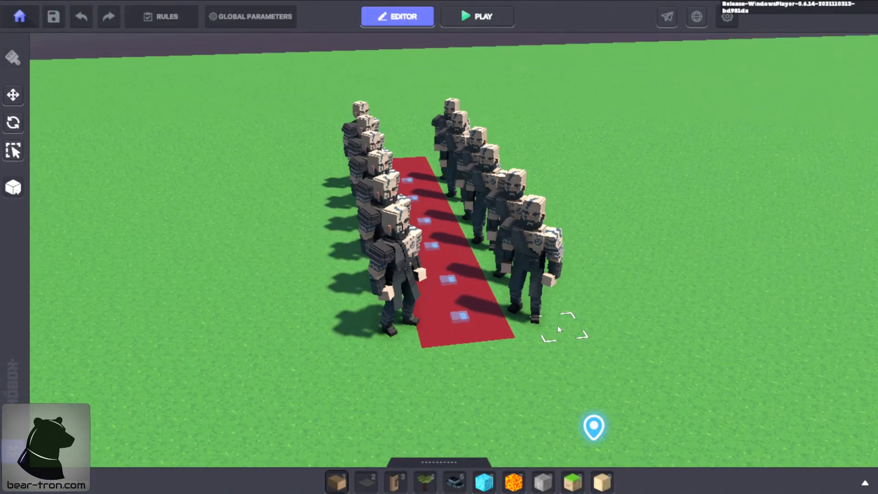